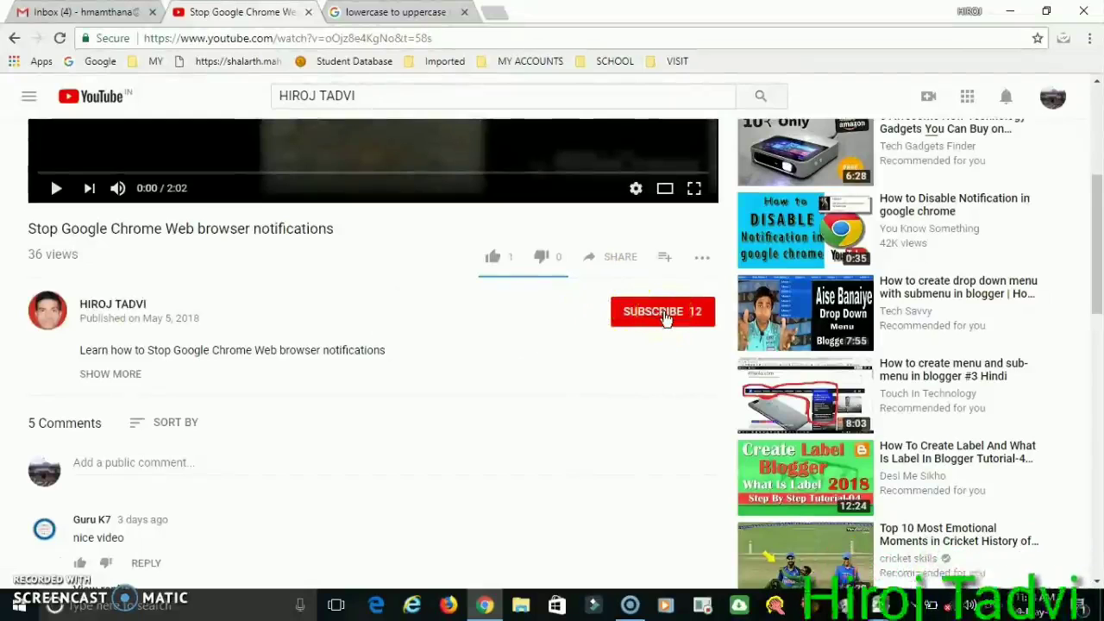
Step: Subscribe to the channel of the open video and turn on notifications for every new video
{"action": "left_click", "coordinate": [664, 315]}
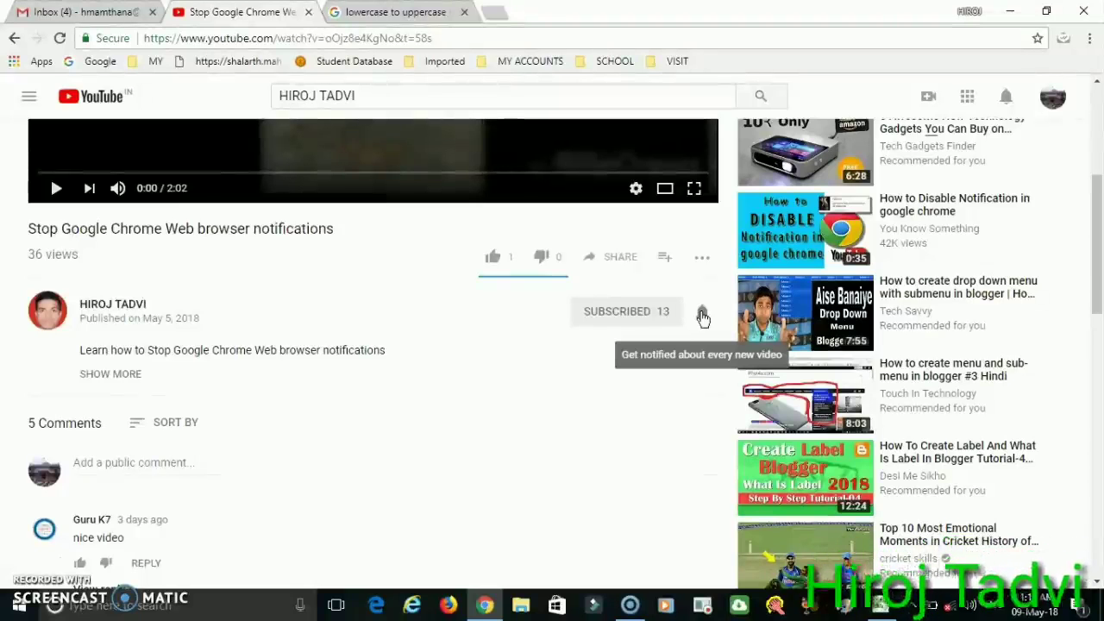
{"action": "left_click", "coordinate": [701, 315]}
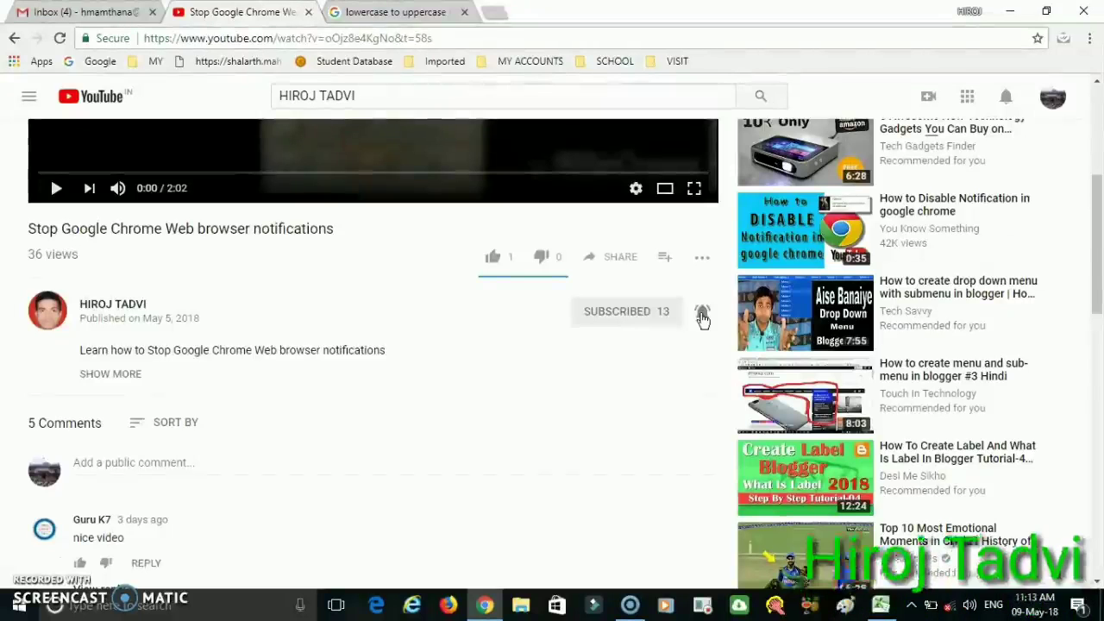
{"action": "scroll", "coordinate": [503, 262], "scroll_direction": "up", "scroll_amount": 1}
{"action": "left_click", "coordinate": [493, 341]}
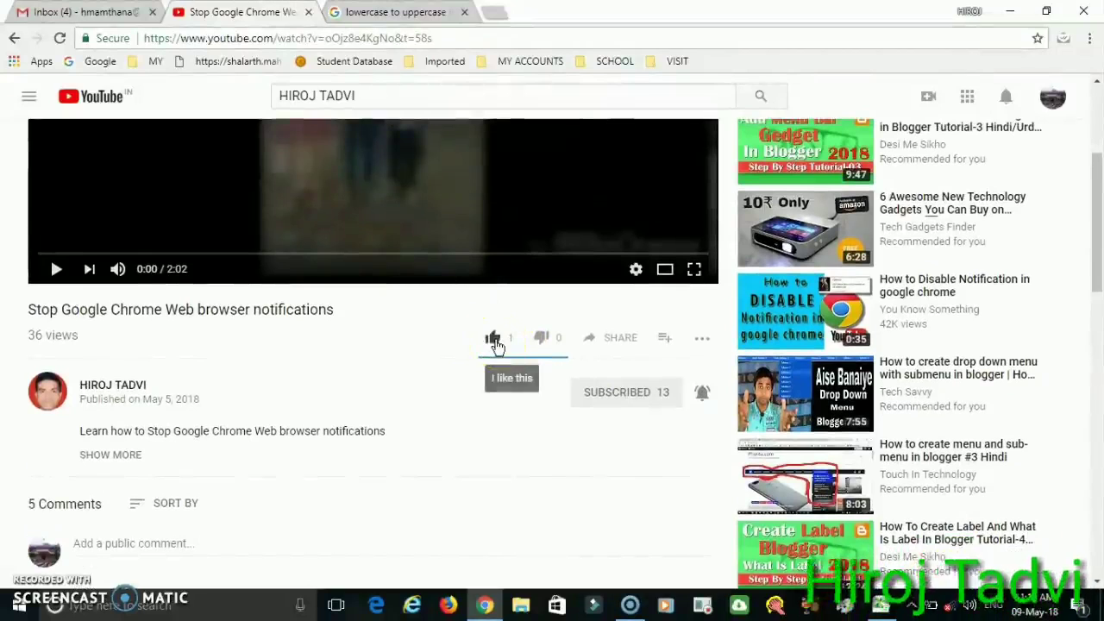
{"action": "left_click", "coordinate": [601, 338]}
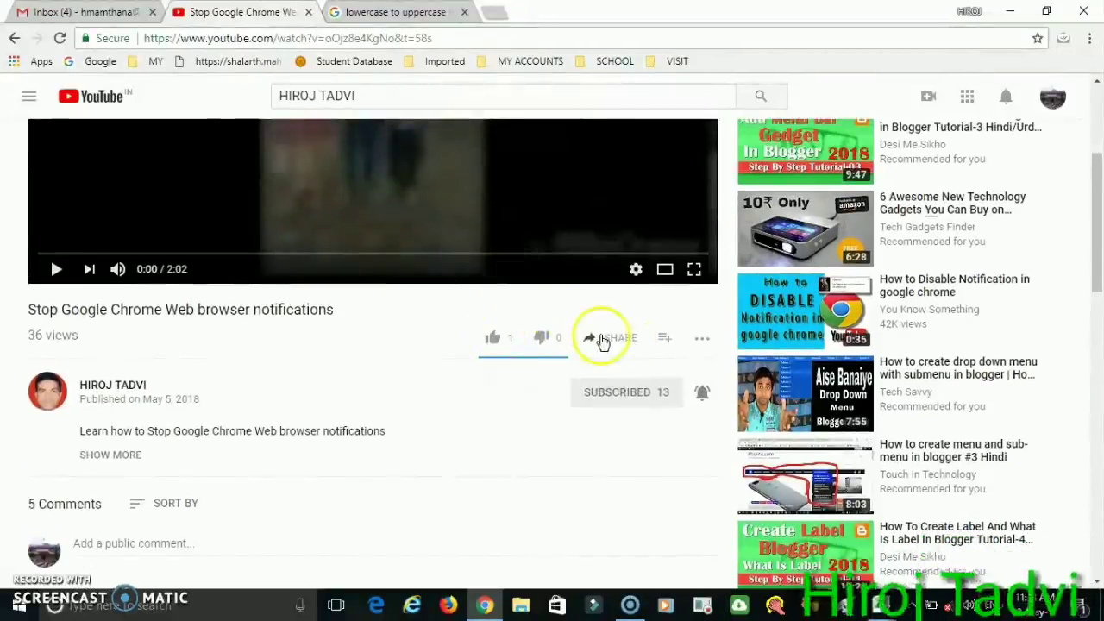
{"action": "left_click", "coordinate": [501, 253]}
{"action": "left_click", "coordinate": [591, 340]}
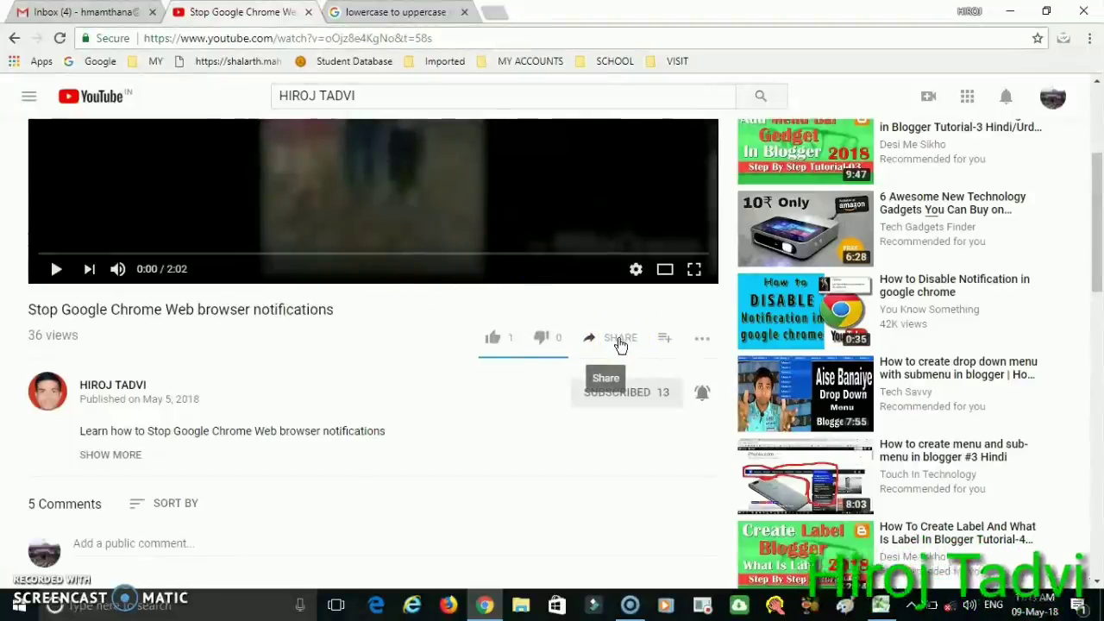
Step: Switch to the Excel workbook 2017-18CTLG and review the TEXT, UPPERCASE, LOWERCASE and PROPERCASE columns on the 8A CTLG sheet
{"action": "key", "text": "alt+Tab"}
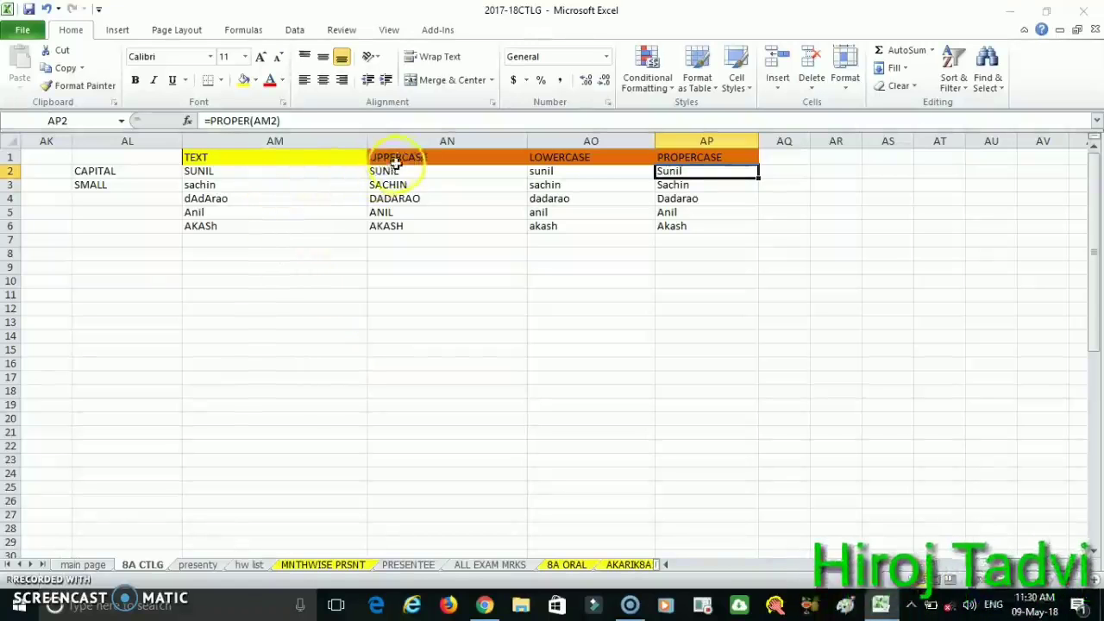
{"action": "left_click", "coordinate": [483, 158]}
{"action": "left_click", "coordinate": [561, 159]}
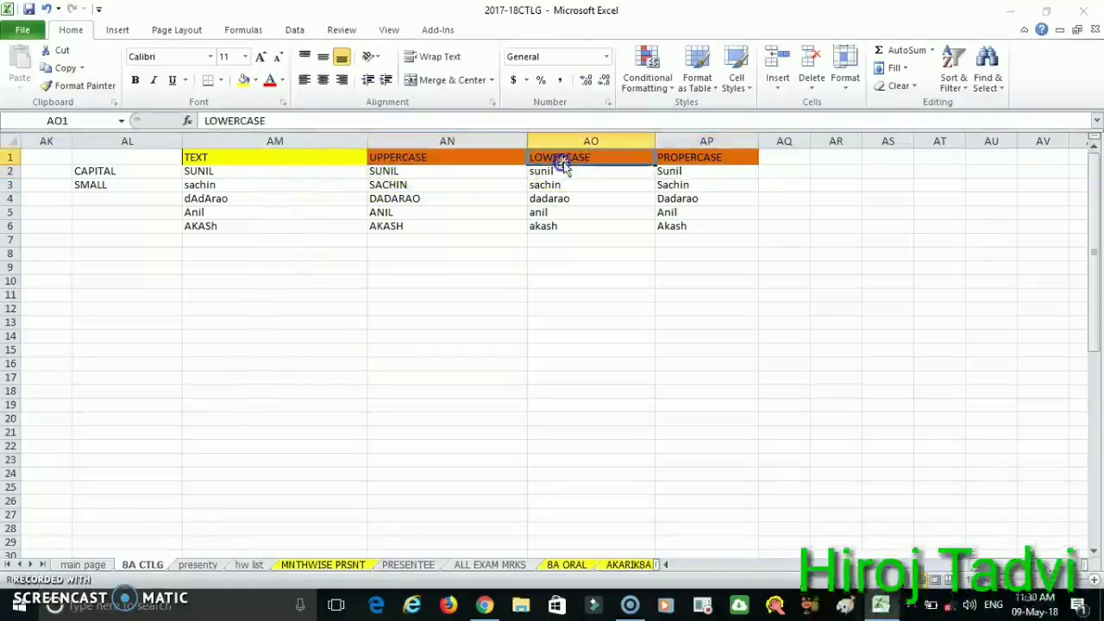
{"action": "left_click", "coordinate": [696, 161]}
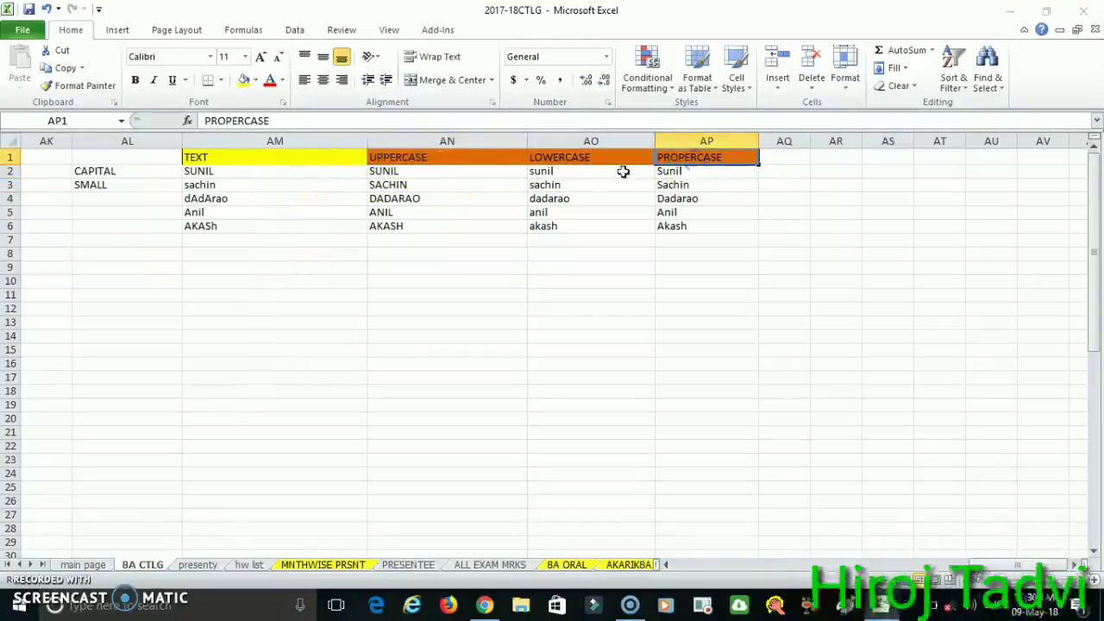
{"action": "left_click", "coordinate": [297, 171]}
{"action": "left_click", "coordinate": [278, 319]}
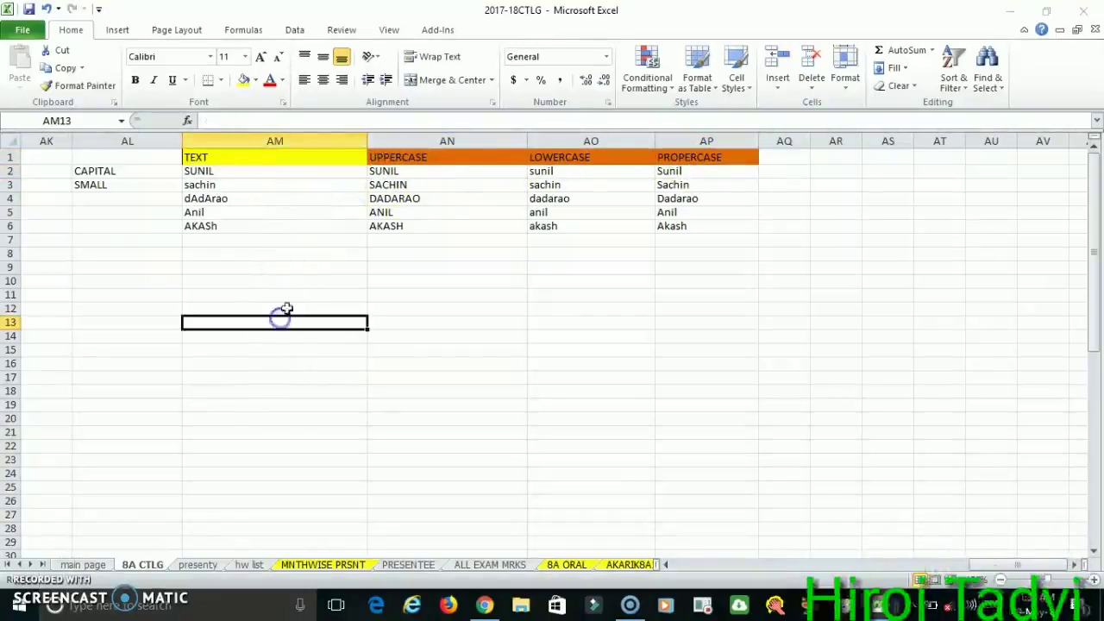
{"action": "left_click", "coordinate": [288, 281]}
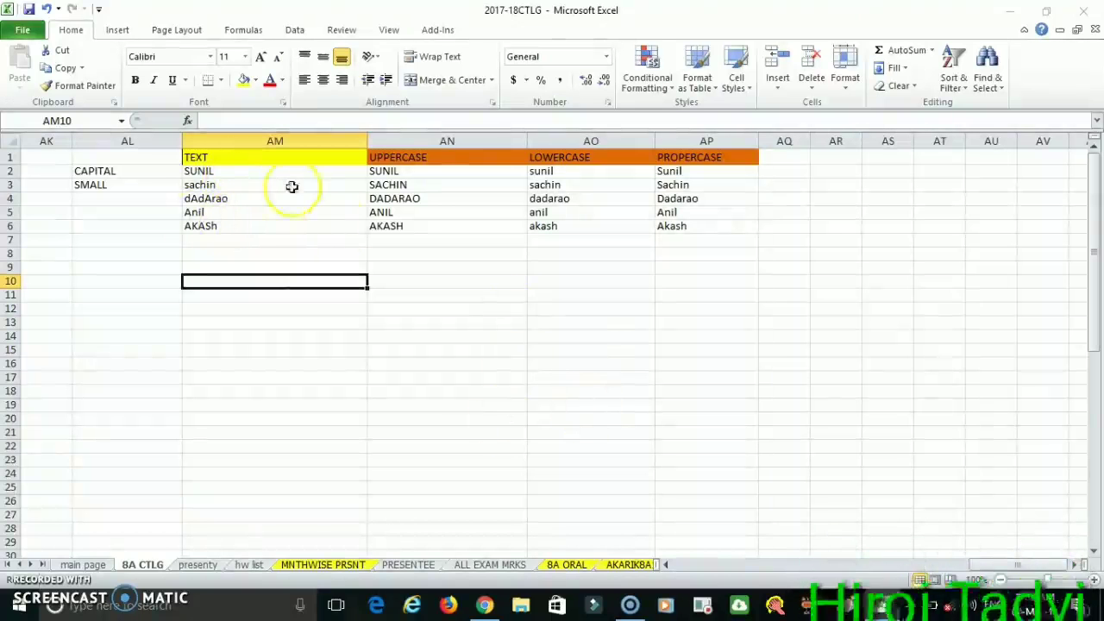
{"action": "left_click_drag", "start_coordinate": [243, 135], "coordinate": [693, 156]}
{"action": "left_click", "coordinate": [168, 268]}
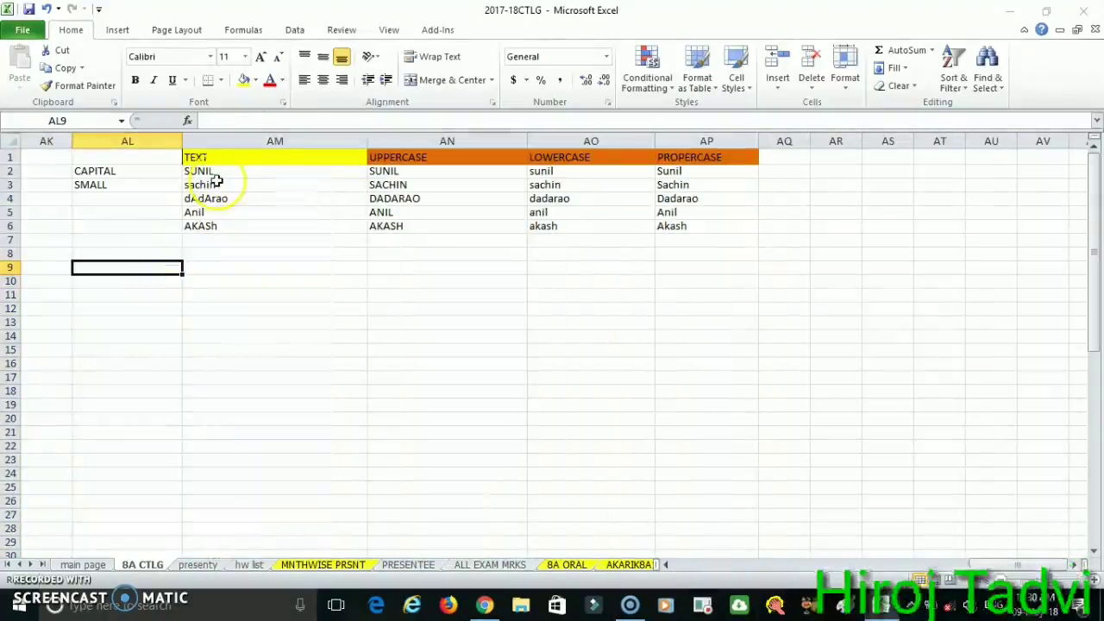
Step: Examine the letter case of each entry in the TEXT column, cells AM2 to AM6
{"action": "left_click", "coordinate": [219, 174]}
{"action": "key", "text": "Down"}
{"action": "key", "text": "Down"}
{"action": "key", "text": "Down"}
{"action": "key", "text": "Down"}
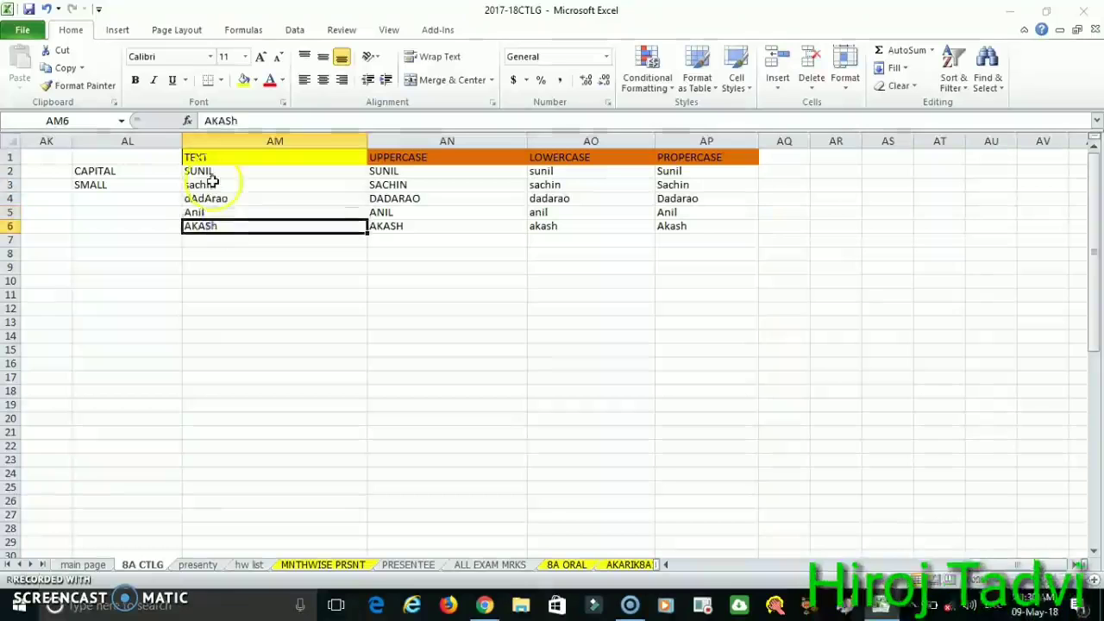
{"action": "left_click", "coordinate": [211, 173]}
{"action": "left_click", "coordinate": [216, 186]}
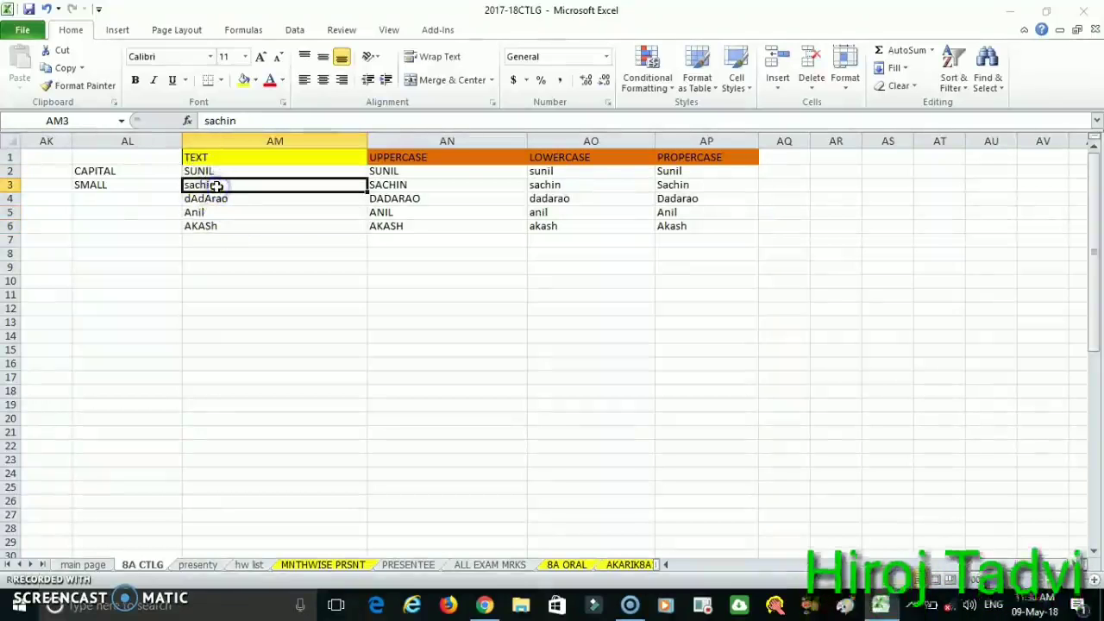
{"action": "left_click", "coordinate": [221, 200]}
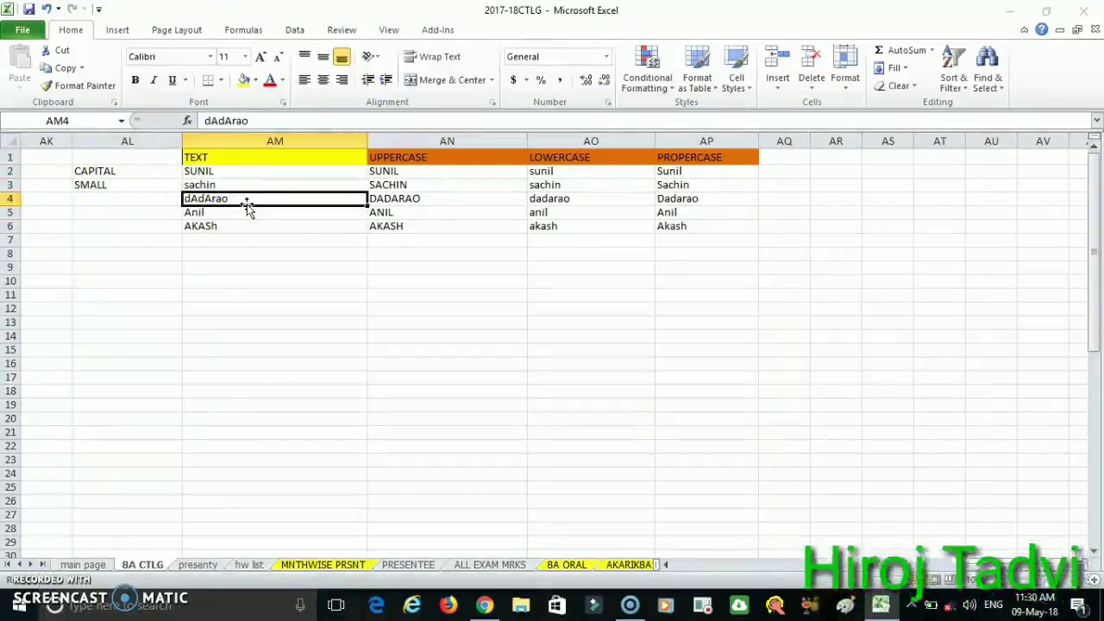
{"action": "left_click", "coordinate": [234, 214]}
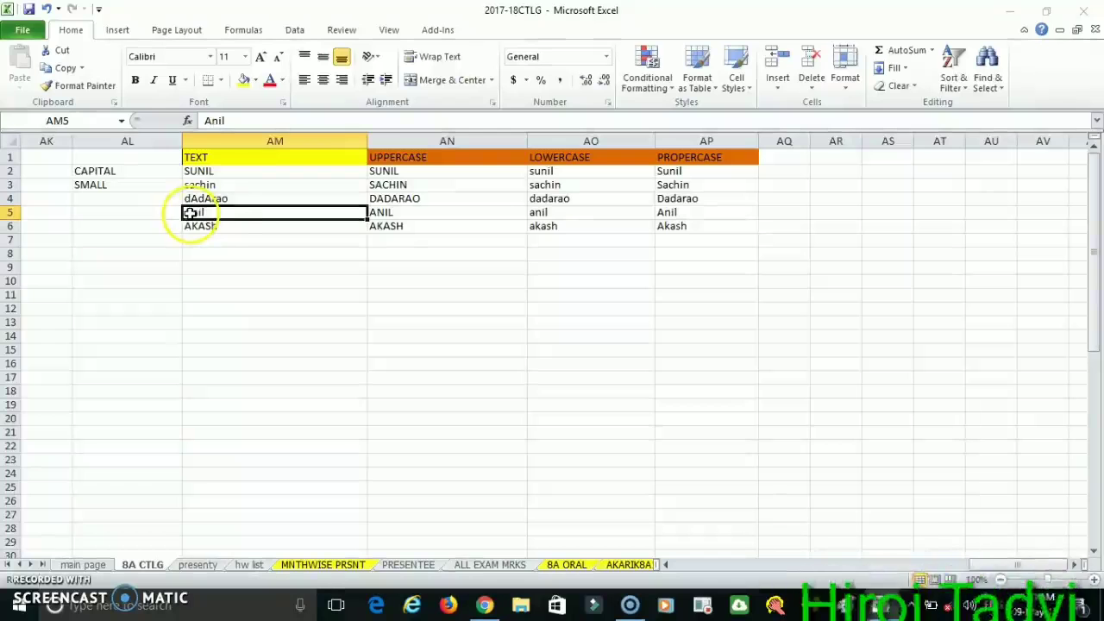
{"action": "left_click", "coordinate": [220, 231]}
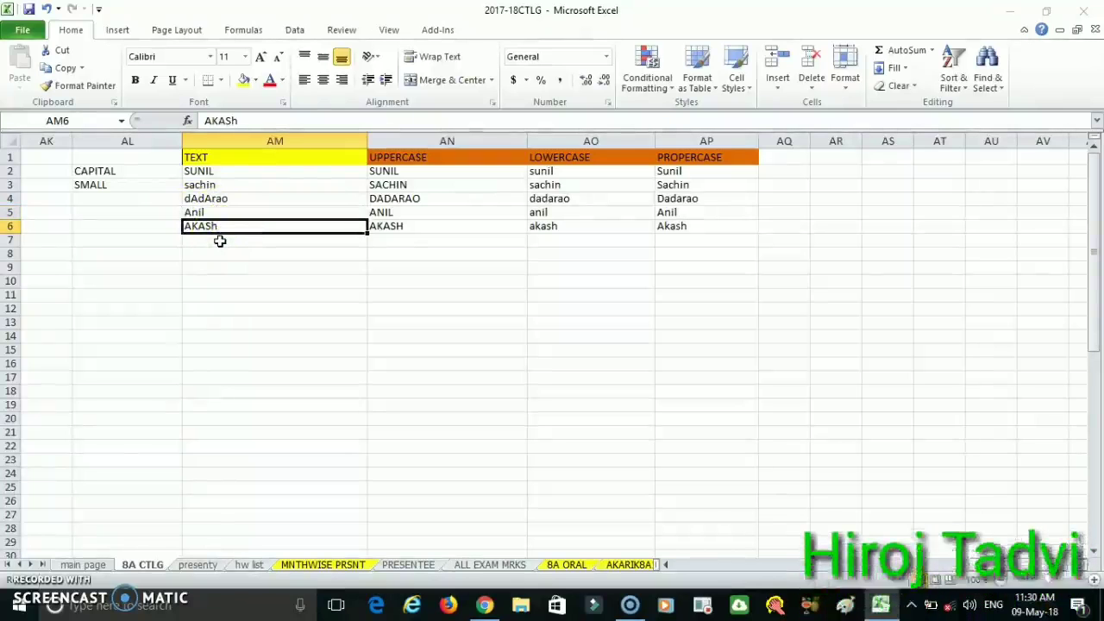
Step: Review the three case headings and inspect the uppercase formulas in cells AN2 to AN6
{"action": "left_click_drag", "start_coordinate": [250, 233], "coordinate": [389, 226]}
{"action": "left_click", "coordinate": [405, 158]}
{"action": "left_click", "coordinate": [567, 157]}
{"action": "left_click", "coordinate": [699, 157]}
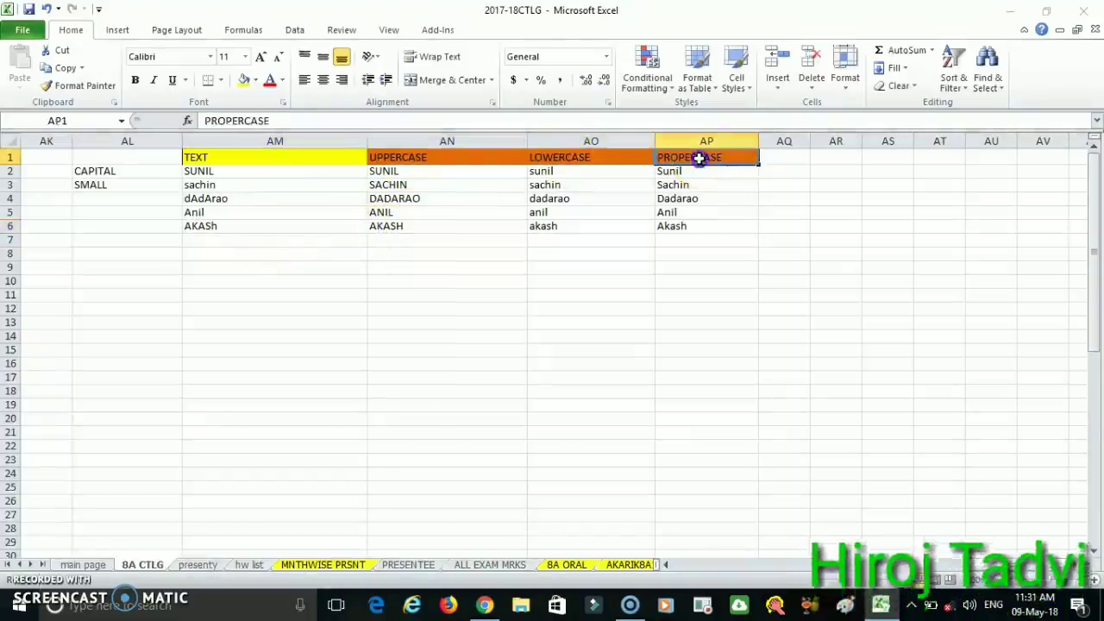
{"action": "left_click", "coordinate": [426, 169]}
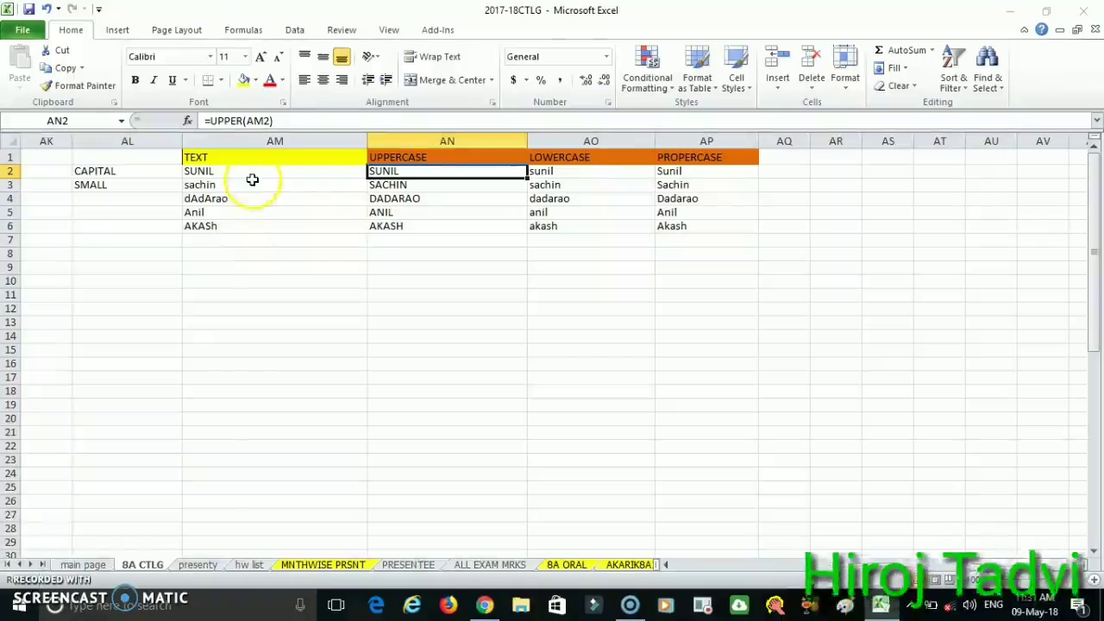
{"action": "left_click", "coordinate": [416, 185]}
{"action": "left_click", "coordinate": [413, 200]}
{"action": "left_click", "coordinate": [395, 218]}
{"action": "left_click", "coordinate": [404, 229]}
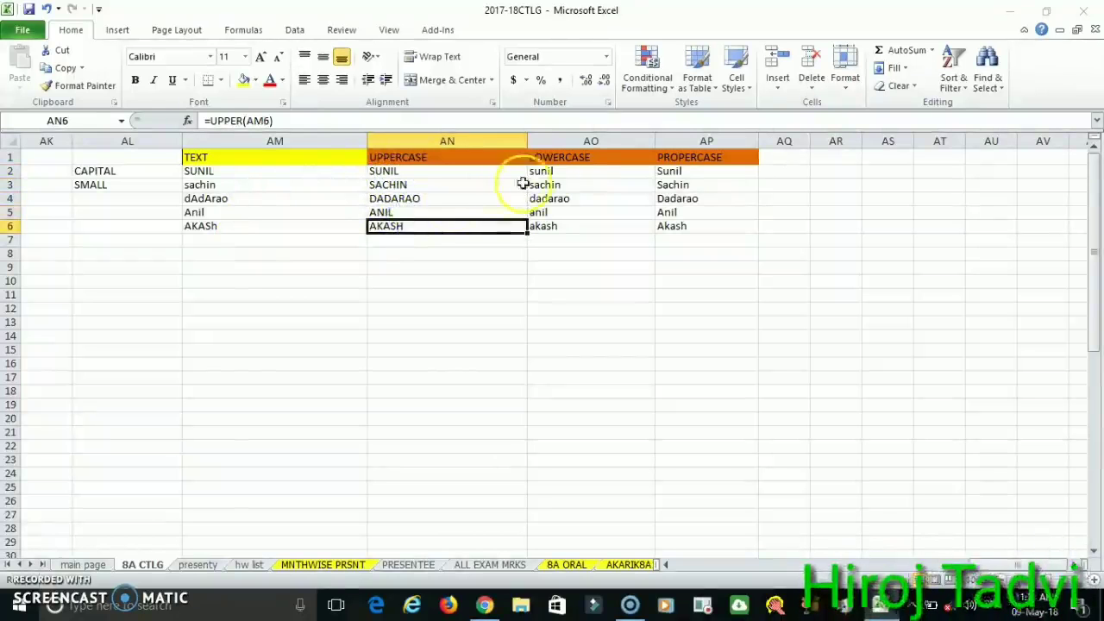
Step: Inspect the lowercase and proper-case formulas in the range AO2:AP6 row by row
{"action": "left_click", "coordinate": [559, 171]}
{"action": "left_click", "coordinate": [557, 184]}
{"action": "left_click", "coordinate": [557, 199]}
{"action": "left_click", "coordinate": [553, 212]}
{"action": "left_click", "coordinate": [554, 227]}
{"action": "left_click", "coordinate": [557, 212]}
{"action": "left_click", "coordinate": [550, 240]}
{"action": "left_click", "coordinate": [677, 170]}
{"action": "left_click", "coordinate": [675, 185]}
{"action": "left_click", "coordinate": [673, 227]}
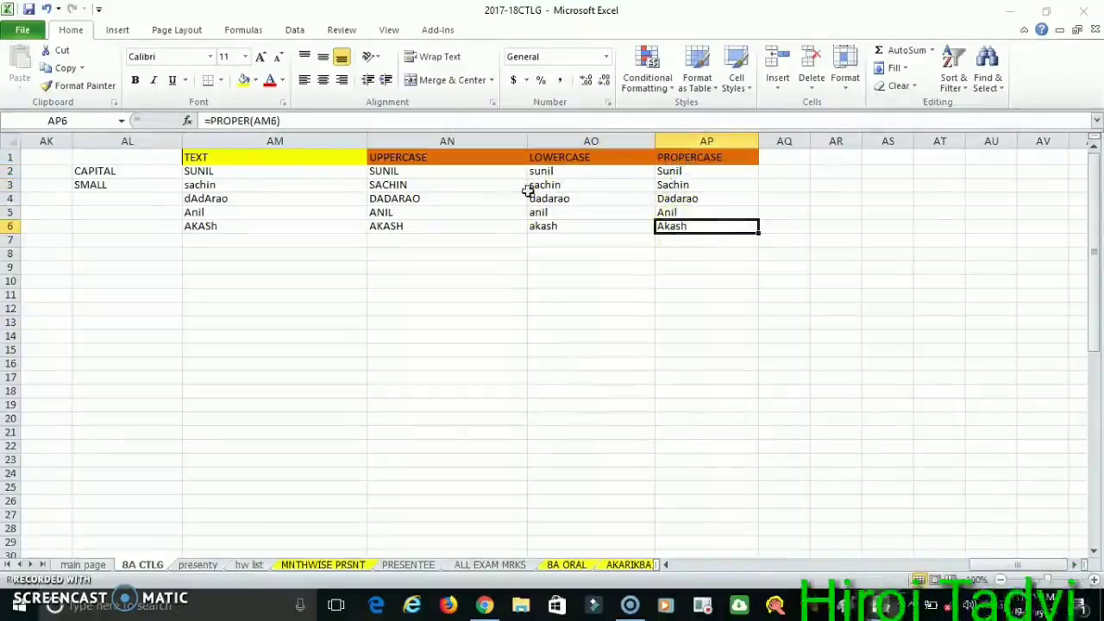
{"action": "left_click", "coordinate": [669, 172]}
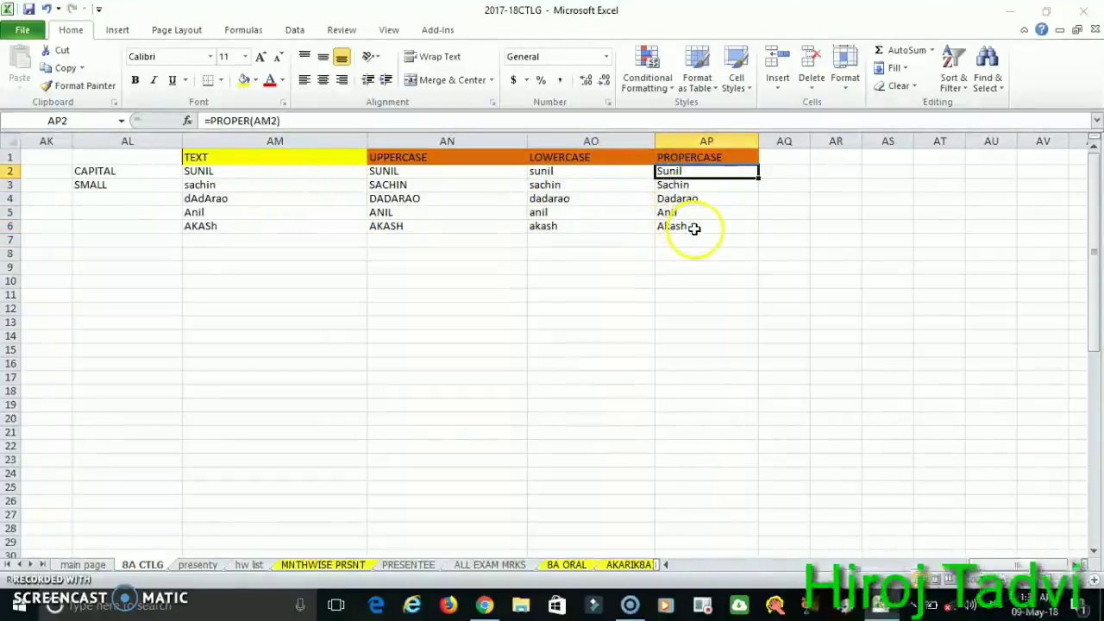
Step: Clear only the contents of AN2:AP6 beneath the UPPERCASE, LOWERCASE and PROPERCASE headings
{"action": "left_click", "coordinate": [315, 271]}
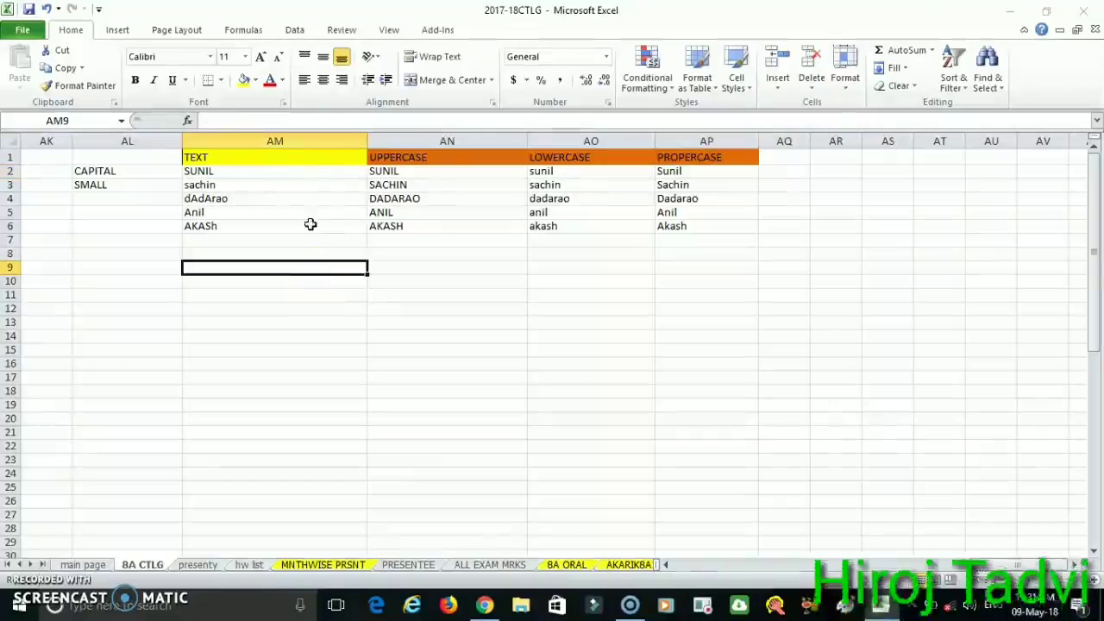
{"action": "left_click", "coordinate": [313, 183]}
{"action": "left_click_drag", "start_coordinate": [385, 171], "coordinate": [705, 231]}
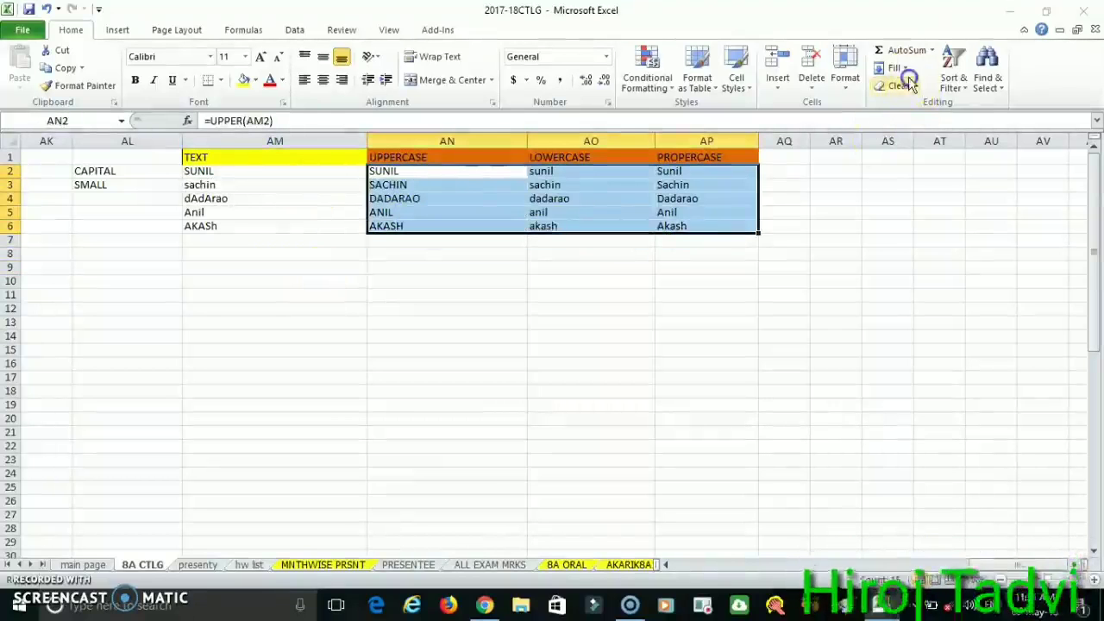
{"action": "left_click", "coordinate": [904, 85]}
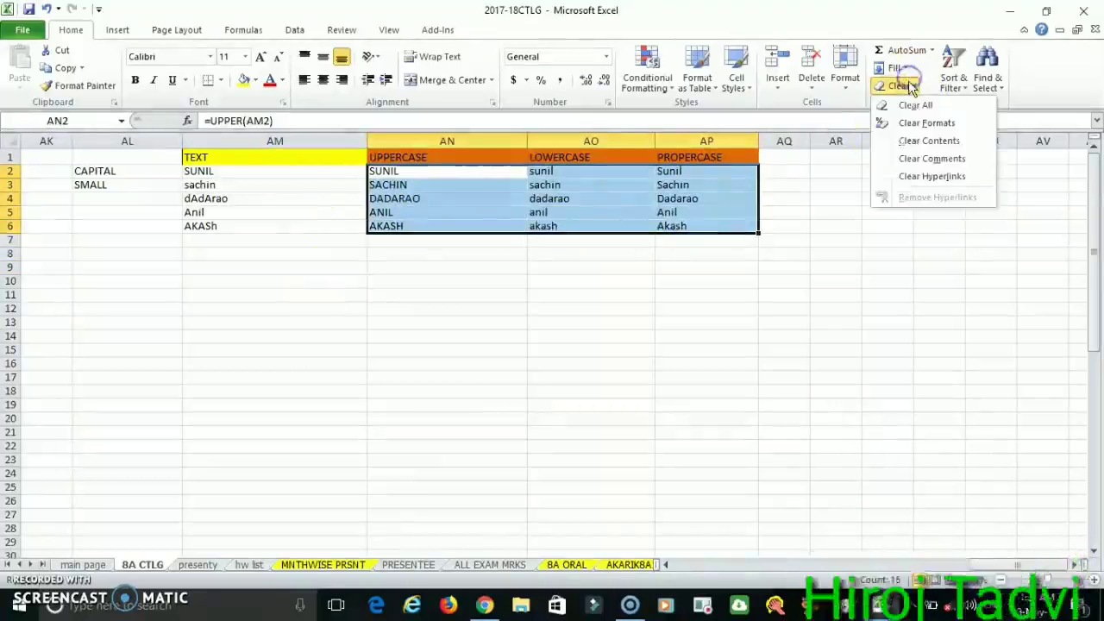
{"action": "left_click", "coordinate": [942, 141]}
{"action": "left_click", "coordinate": [426, 177]}
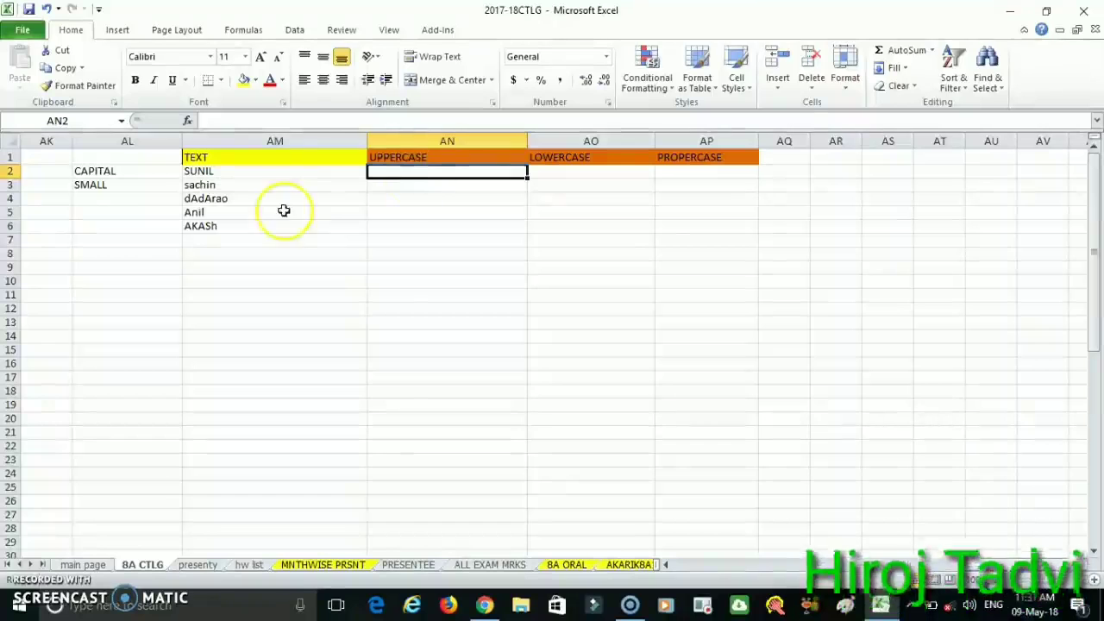
Step: Enter the formula =UPPER(AM2) in cell AN2 to convert the first TEXT entry to uppercase
{"action": "left_click_drag", "start_coordinate": [261, 170], "coordinate": [262, 220]}
{"action": "left_click", "coordinate": [259, 307]}
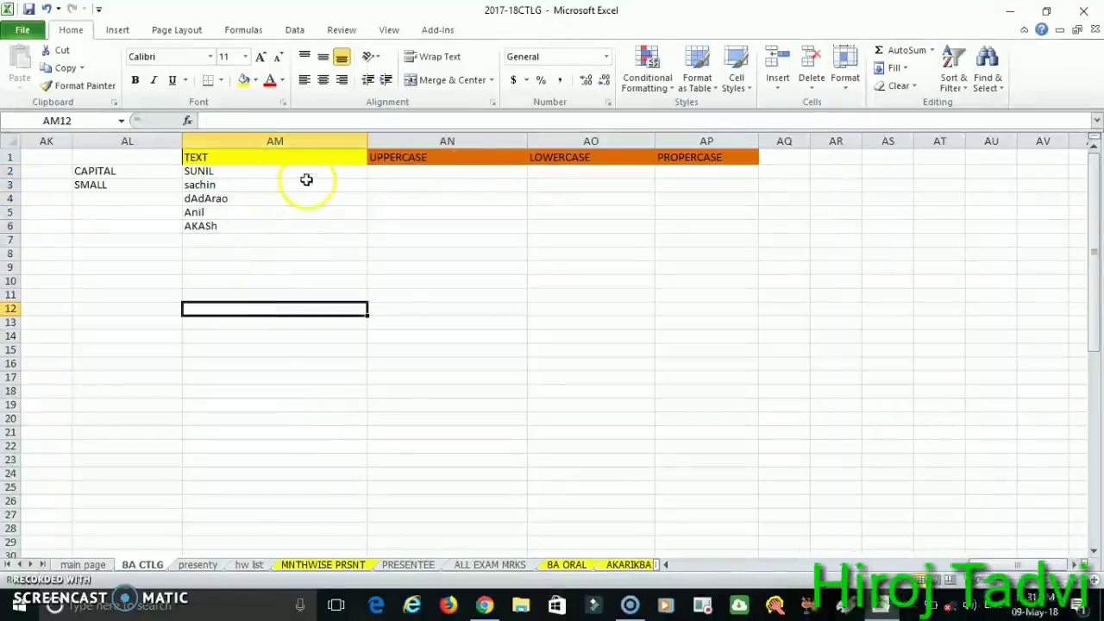
{"action": "left_click", "coordinate": [444, 171]}
{"action": "type", "text": "="}
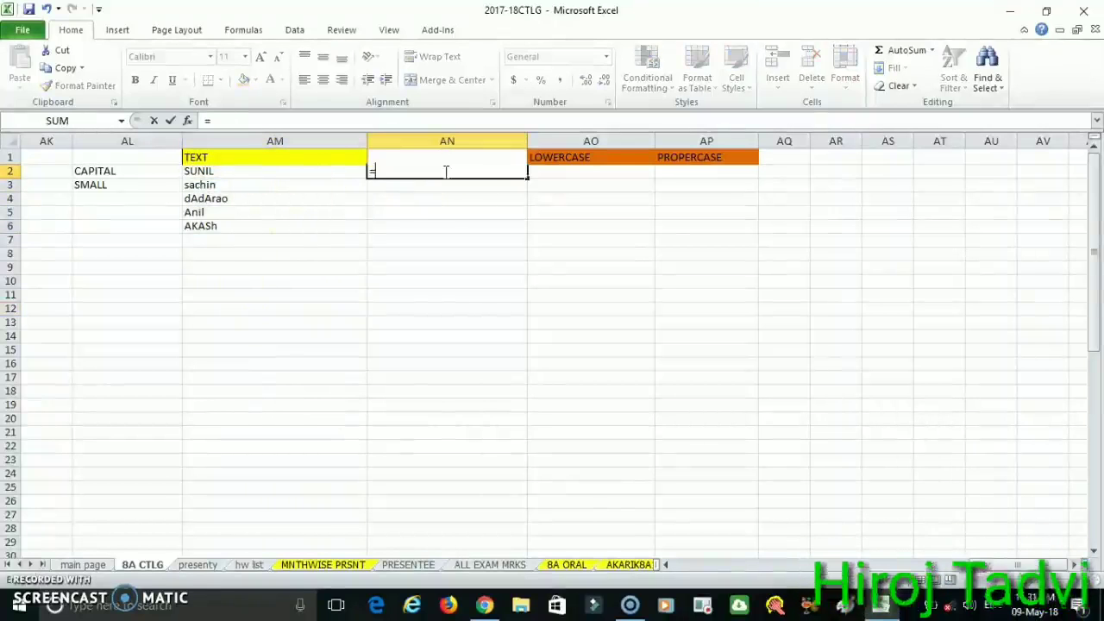
{"action": "type", "text": "u"}
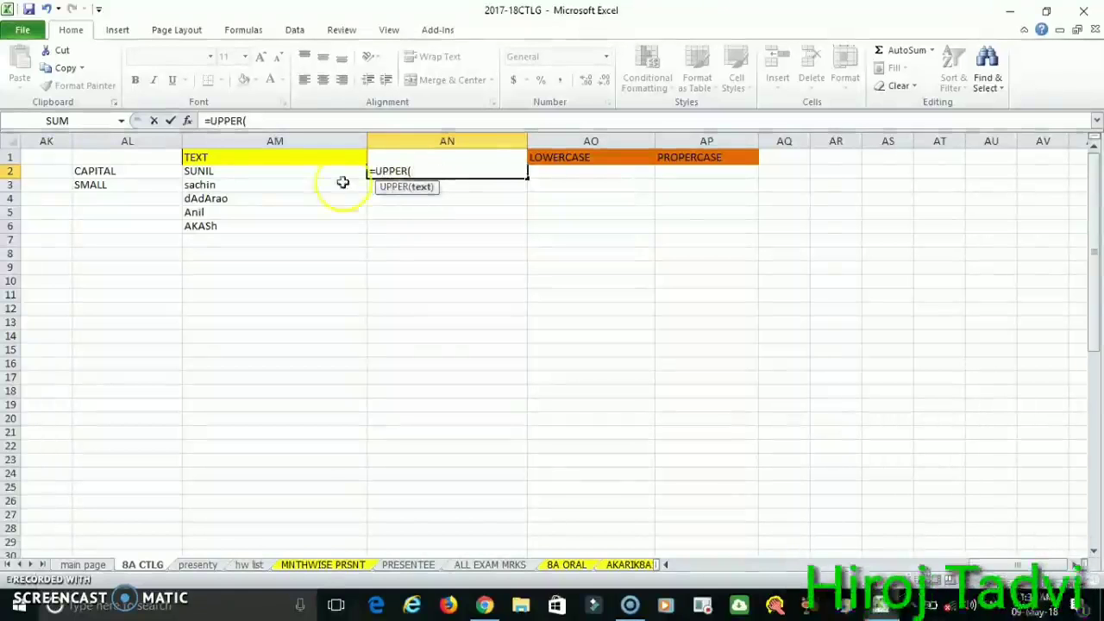
{"action": "left_click", "coordinate": [296, 173]}
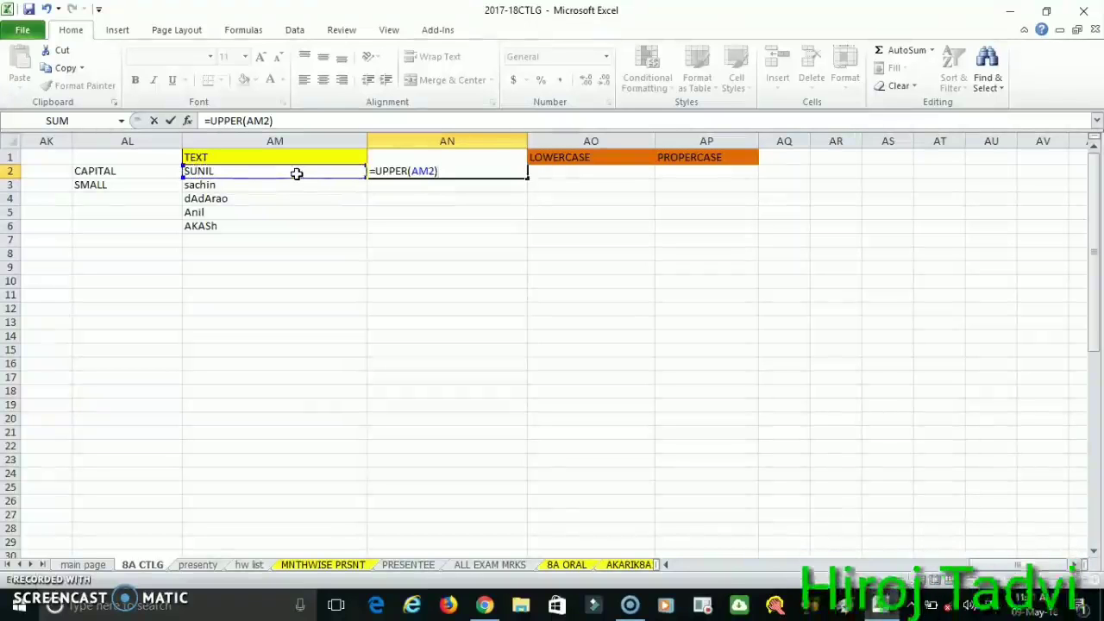
{"action": "key", "text": "Return"}
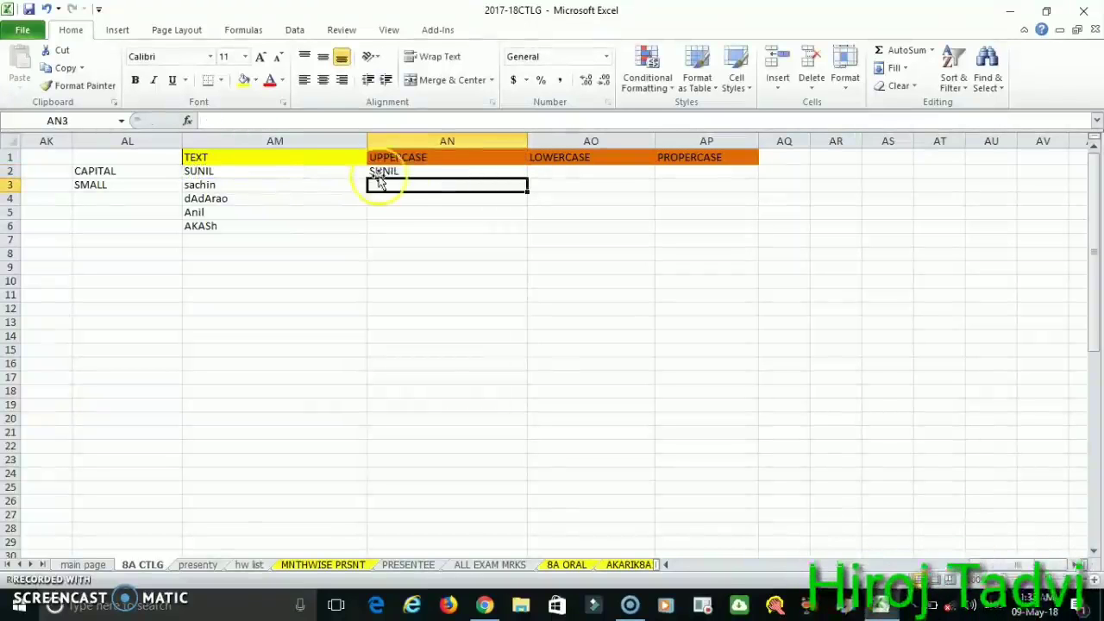
Step: Fill the UPPER formula from AN2 down through AN6
{"action": "left_click", "coordinate": [407, 172]}
{"action": "left_click", "coordinate": [233, 170]}
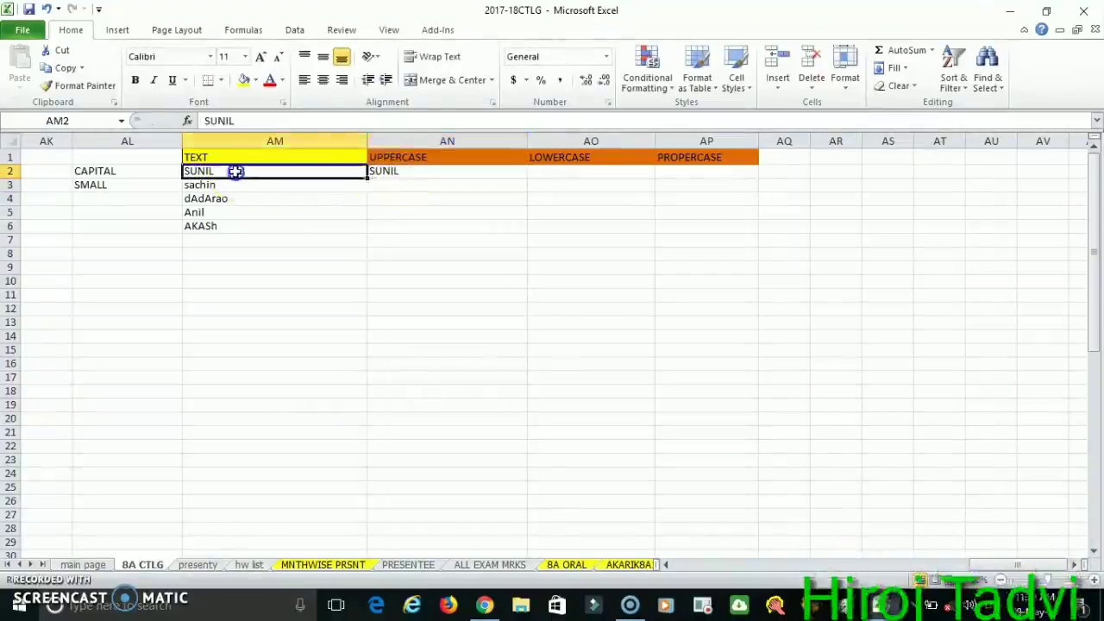
{"action": "left_click", "coordinate": [403, 171]}
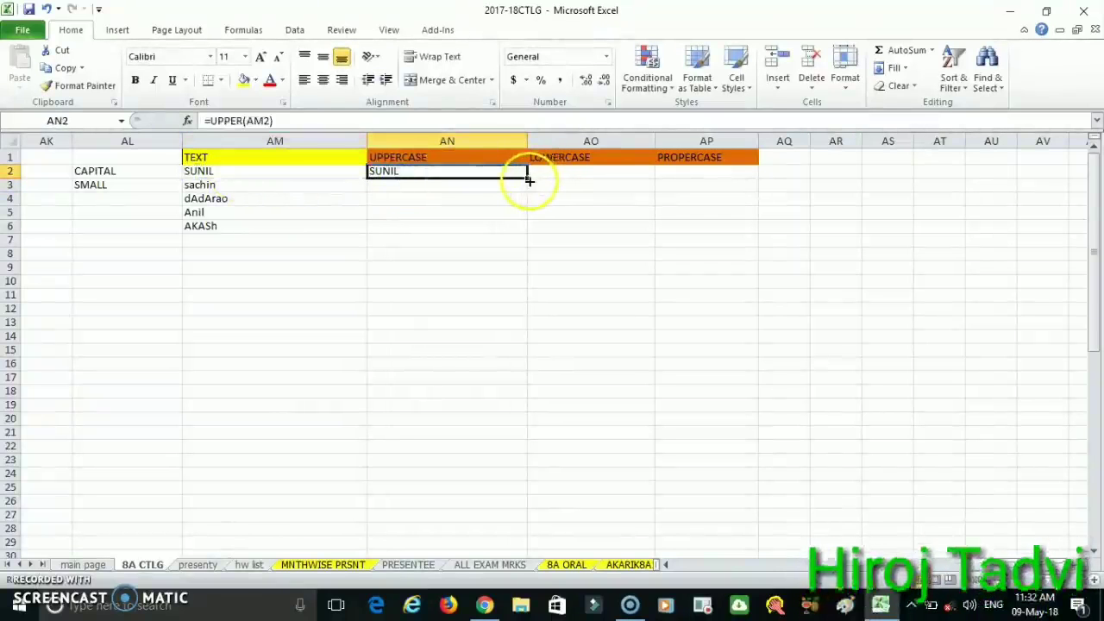
{"action": "left_click_drag", "start_coordinate": [526, 180], "coordinate": [515, 228]}
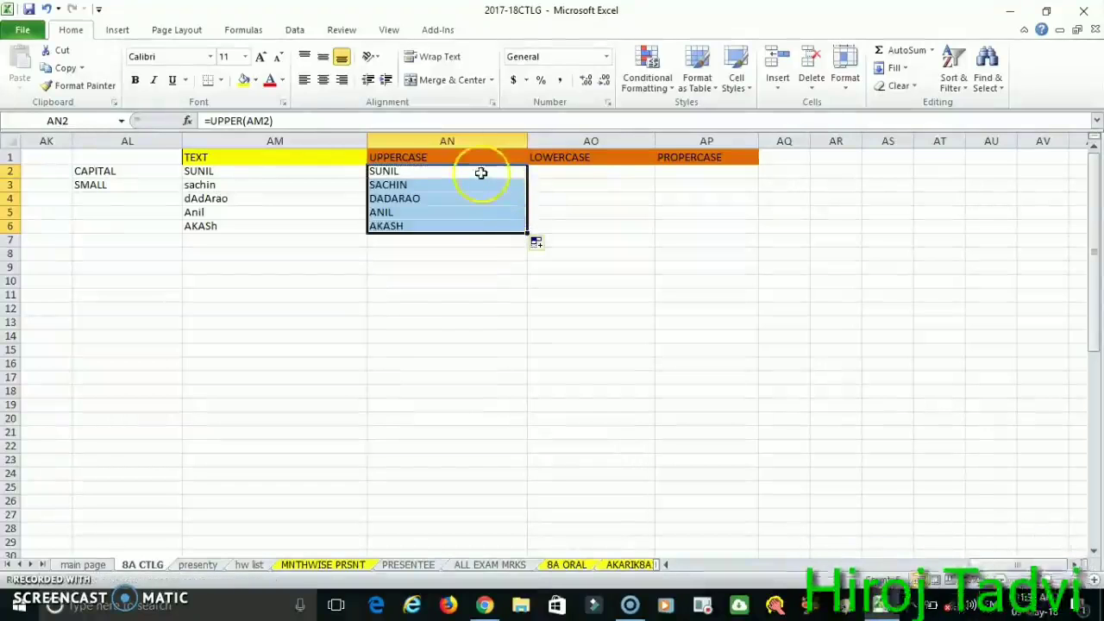
Step: Compare the original entries in AM3:AM6 with the converted values in the UPPERCASE column
{"action": "left_click", "coordinate": [424, 322]}
{"action": "left_click", "coordinate": [245, 184]}
{"action": "left_click", "coordinate": [229, 200]}
{"action": "left_click", "coordinate": [226, 212]}
{"action": "left_click", "coordinate": [226, 226]}
{"action": "left_click_drag", "start_coordinate": [429, 170], "coordinate": [429, 224]}
{"action": "left_click", "coordinate": [430, 319]}
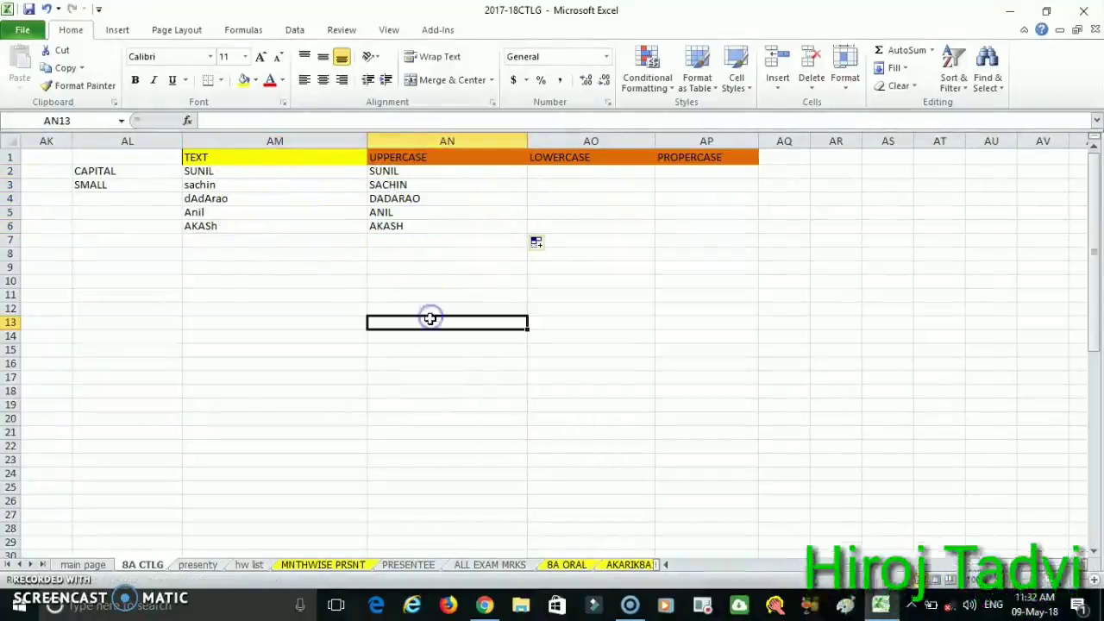
Step: Enter the formula =LOWER(AM2) in cell AO2 to convert the first TEXT entry to lowercase
{"action": "left_click", "coordinate": [570, 174]}
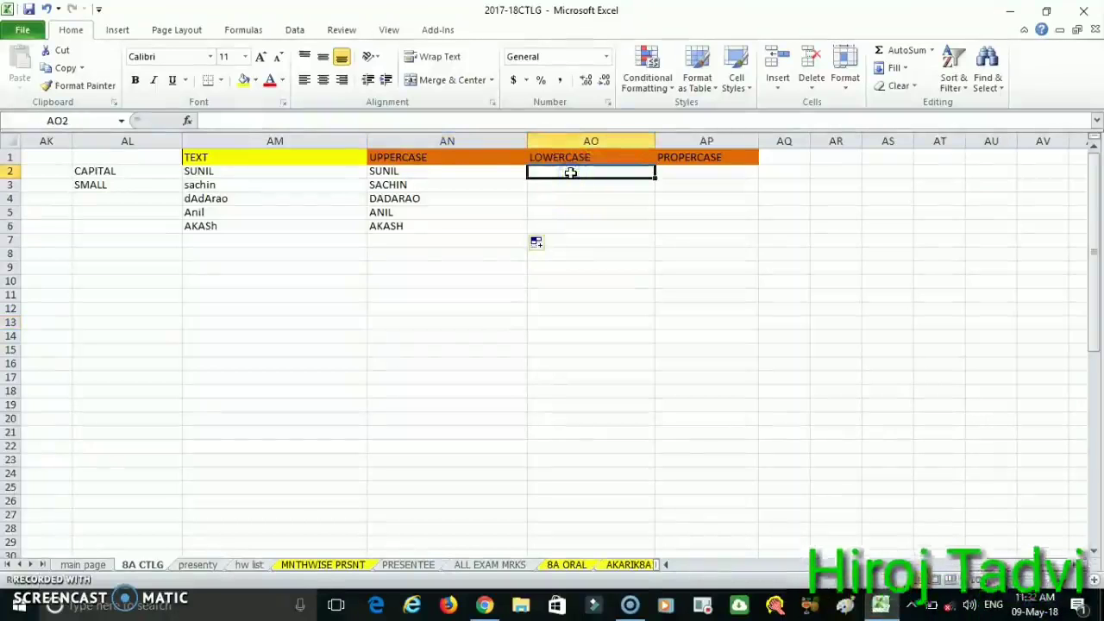
{"action": "type", "text": "=lower"}
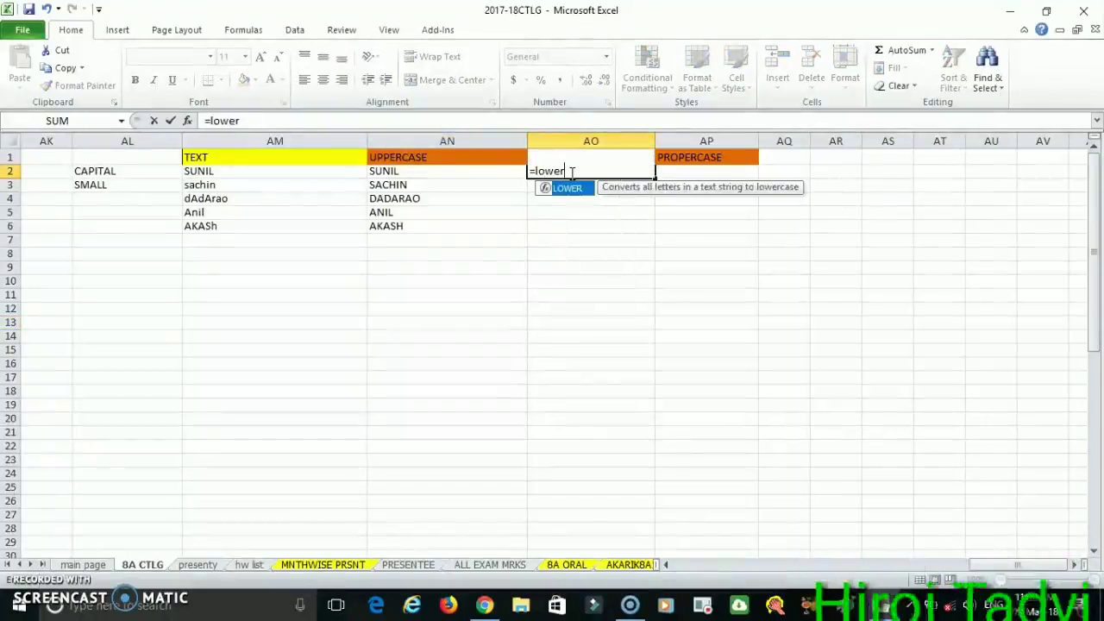
{"action": "key", "text": "Tab"}
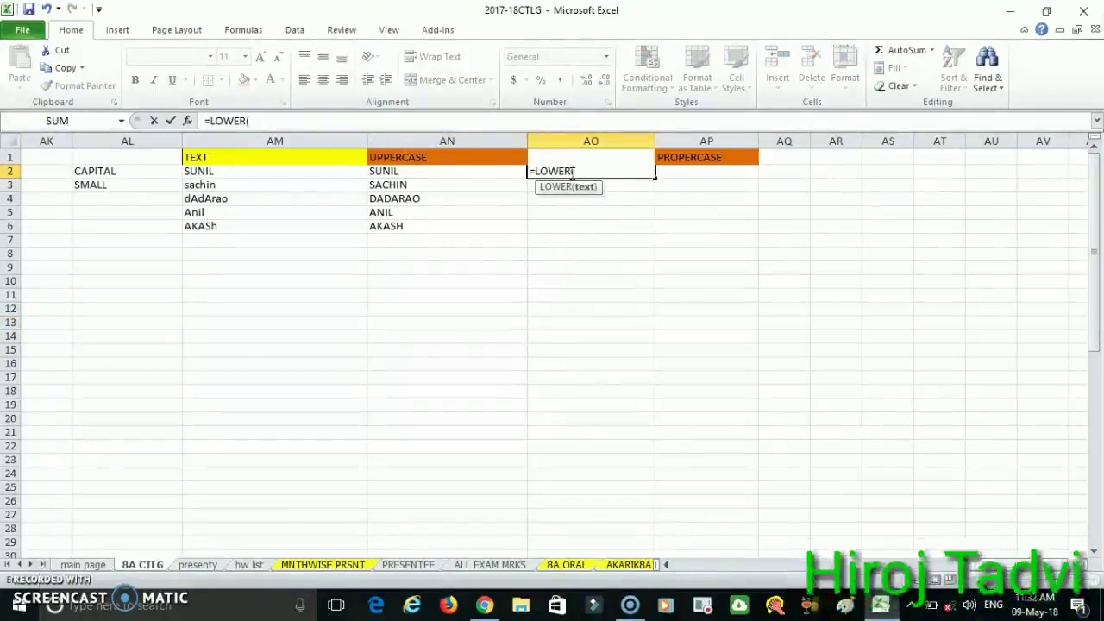
{"action": "left_click", "coordinate": [284, 172]}
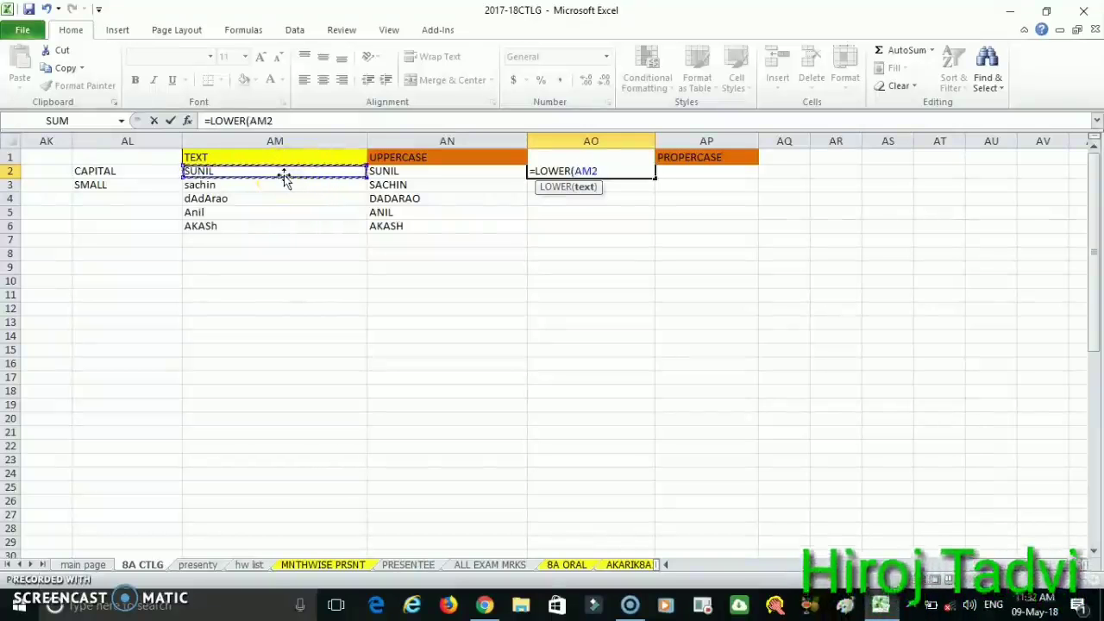
{"action": "type", "text": ")"}
{"action": "key", "text": "Return"}
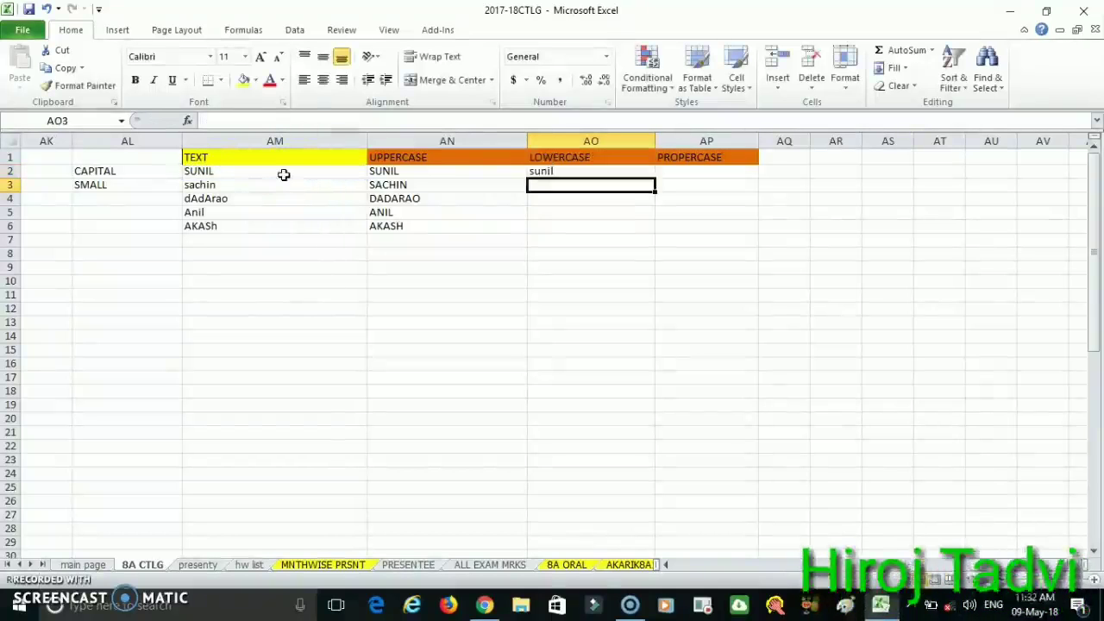
Step: Fill the LOWER formula from AO2 down through AO6 beneath the LOWERCASE heading
{"action": "left_click", "coordinate": [549, 171]}
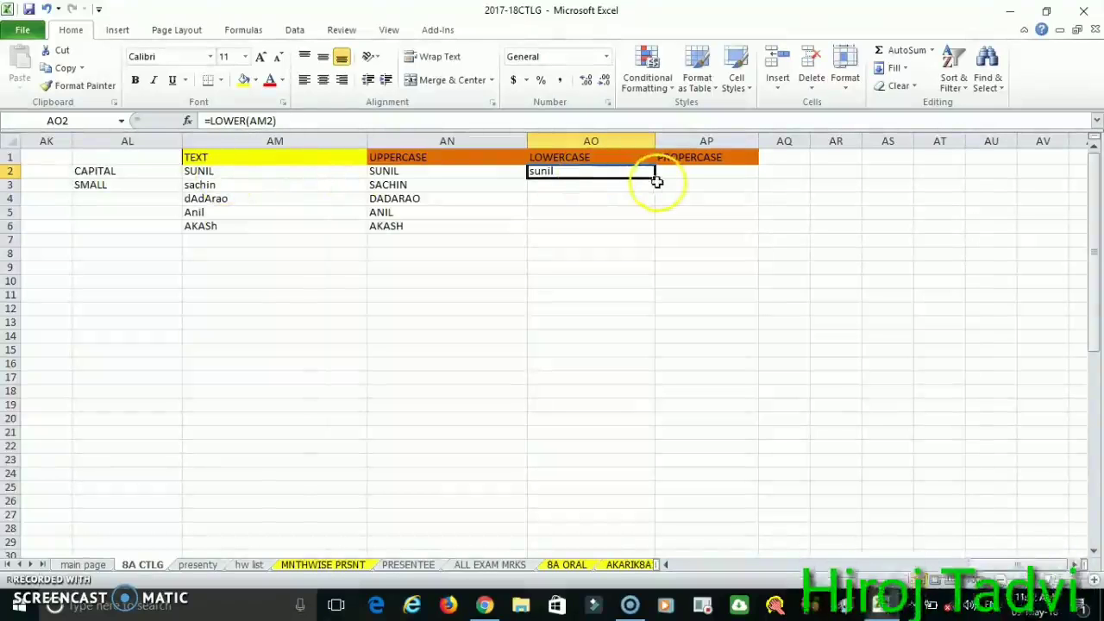
{"action": "left_click_drag", "start_coordinate": [653, 173], "coordinate": [652, 233]}
{"action": "left_click", "coordinate": [581, 267]}
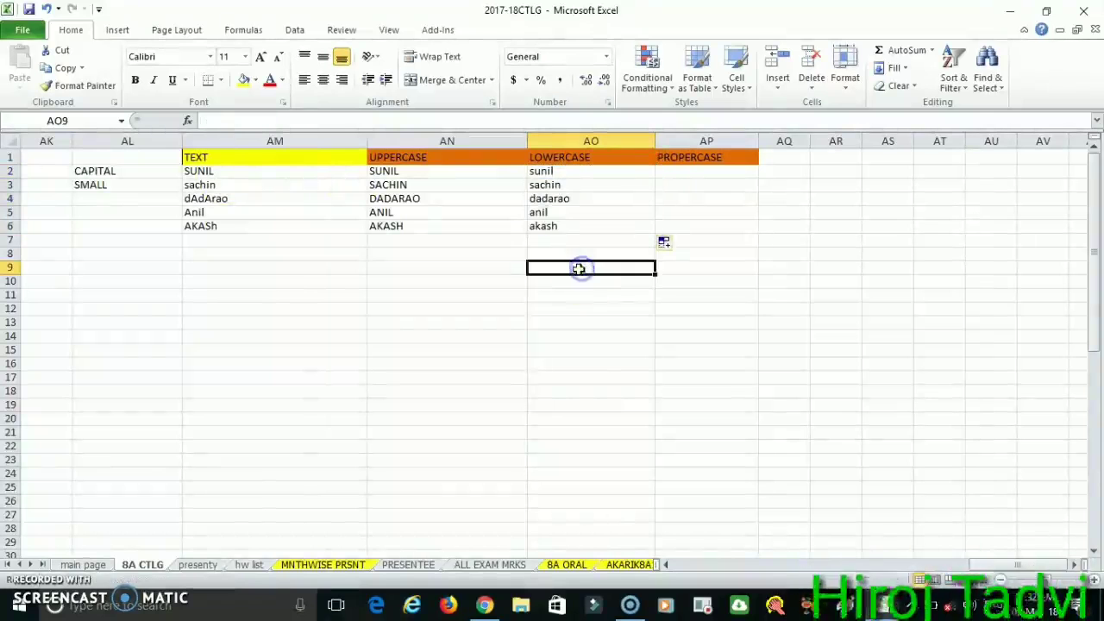
{"action": "left_click", "coordinate": [571, 170]}
{"action": "left_click_drag", "start_coordinate": [571, 170], "coordinate": [573, 229]}
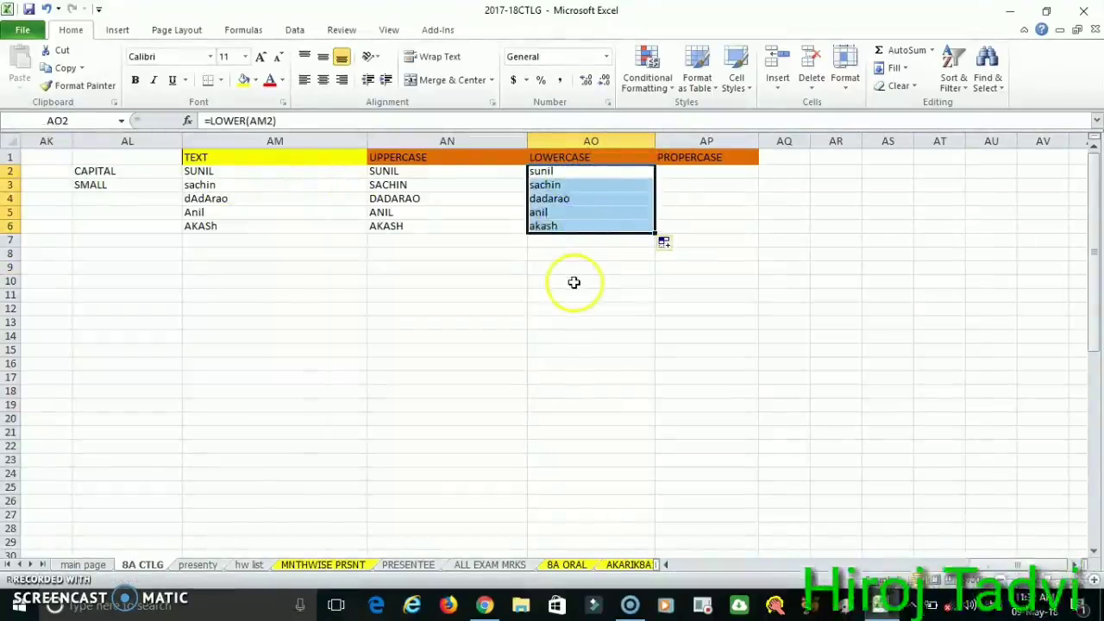
{"action": "left_click", "coordinate": [574, 282]}
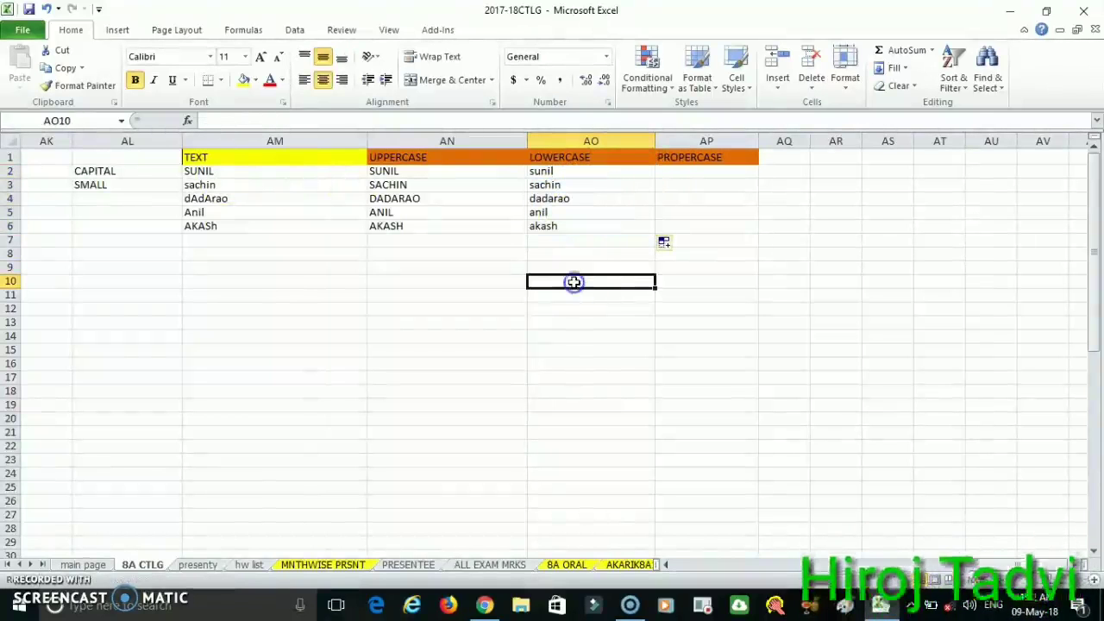
Step: Enter the formula =PROPER(AM2) in cell AP2 to convert the first TEXT entry to proper case
{"action": "left_click", "coordinate": [704, 170]}
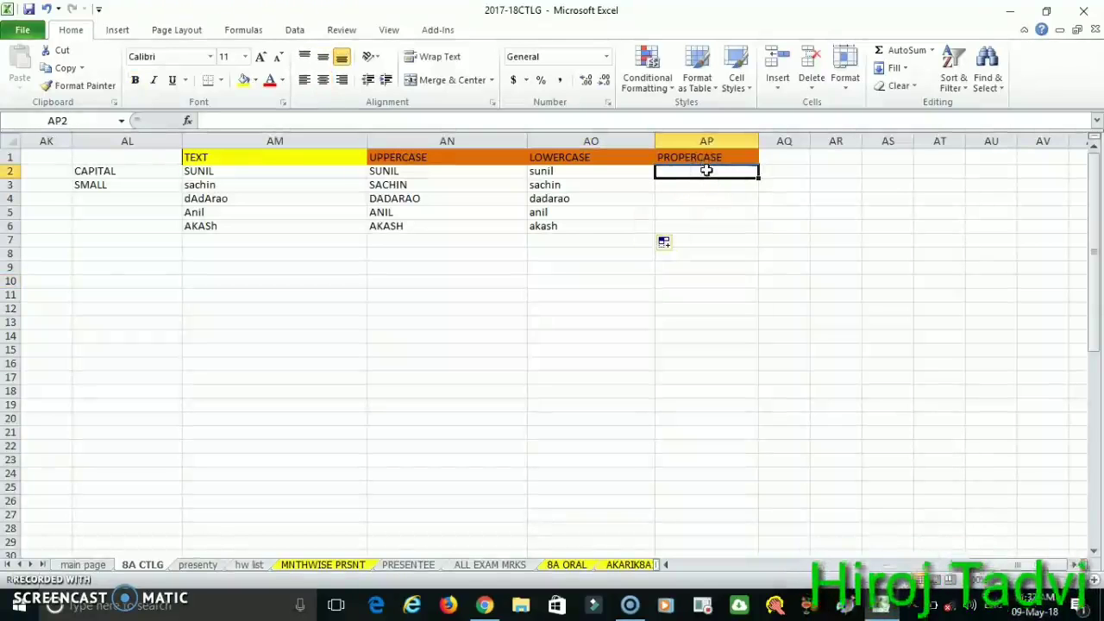
{"action": "type", "text": "="}
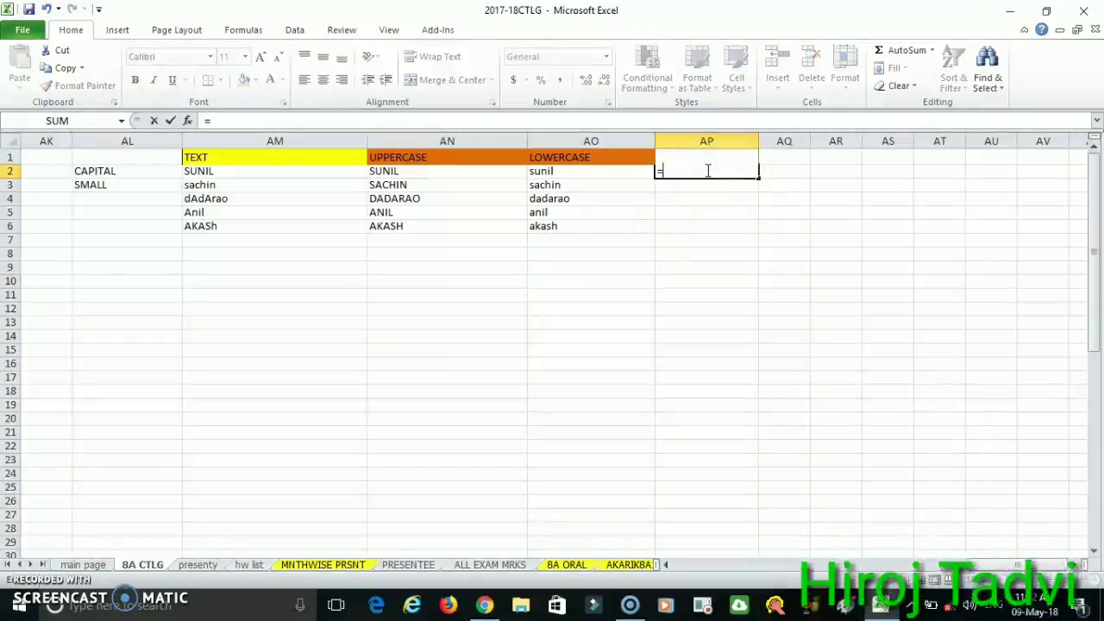
{"action": "type", "text": "pro"}
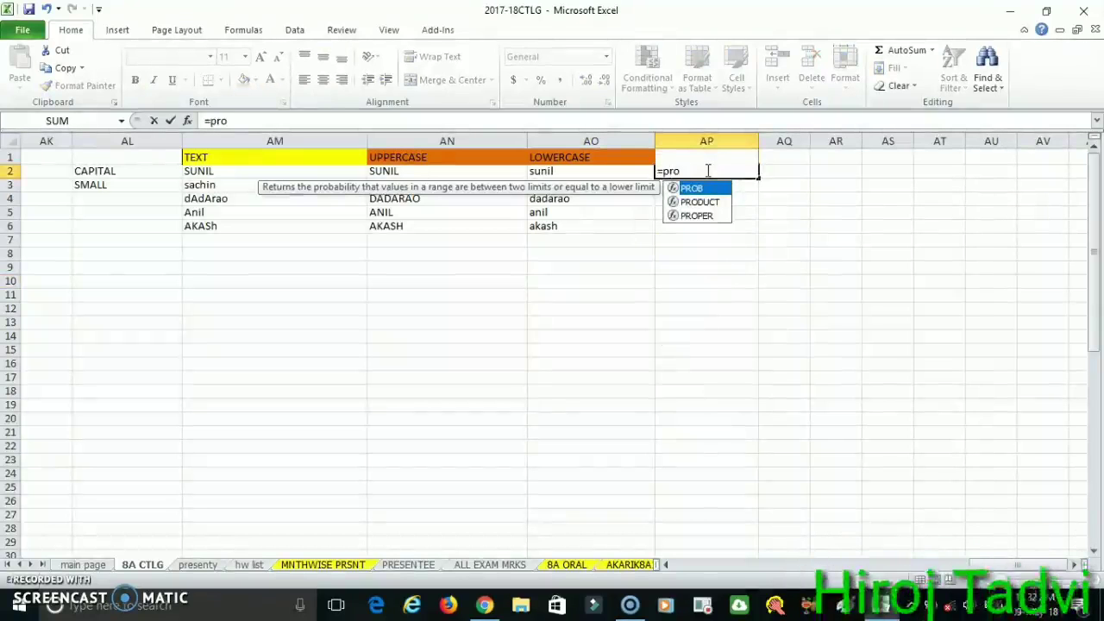
{"action": "type", "text": "p"}
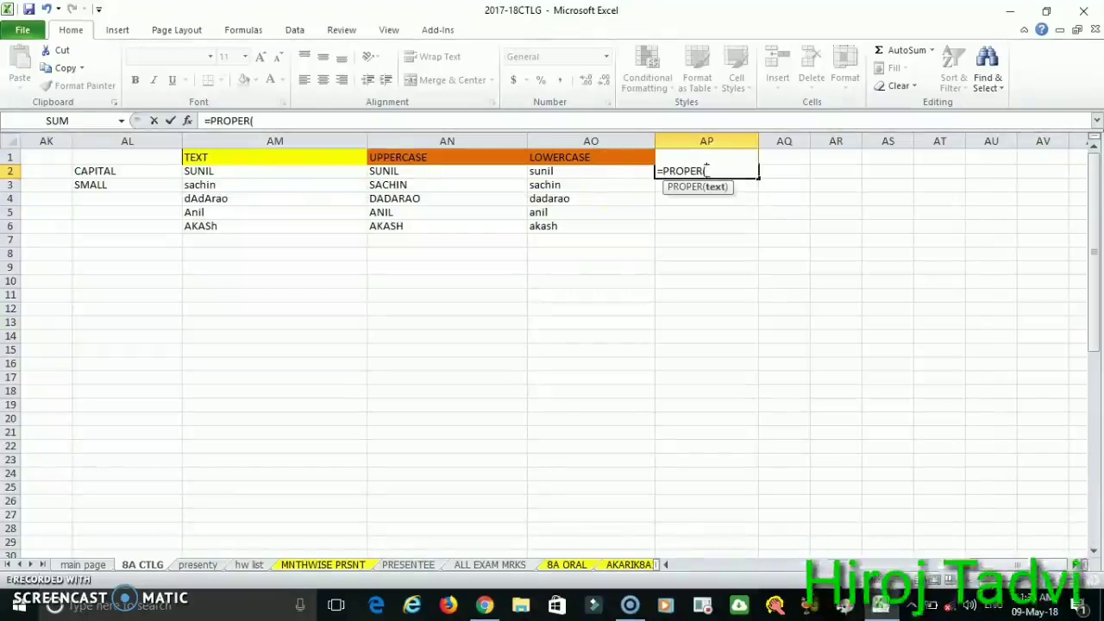
{"action": "left_click", "coordinate": [256, 171]}
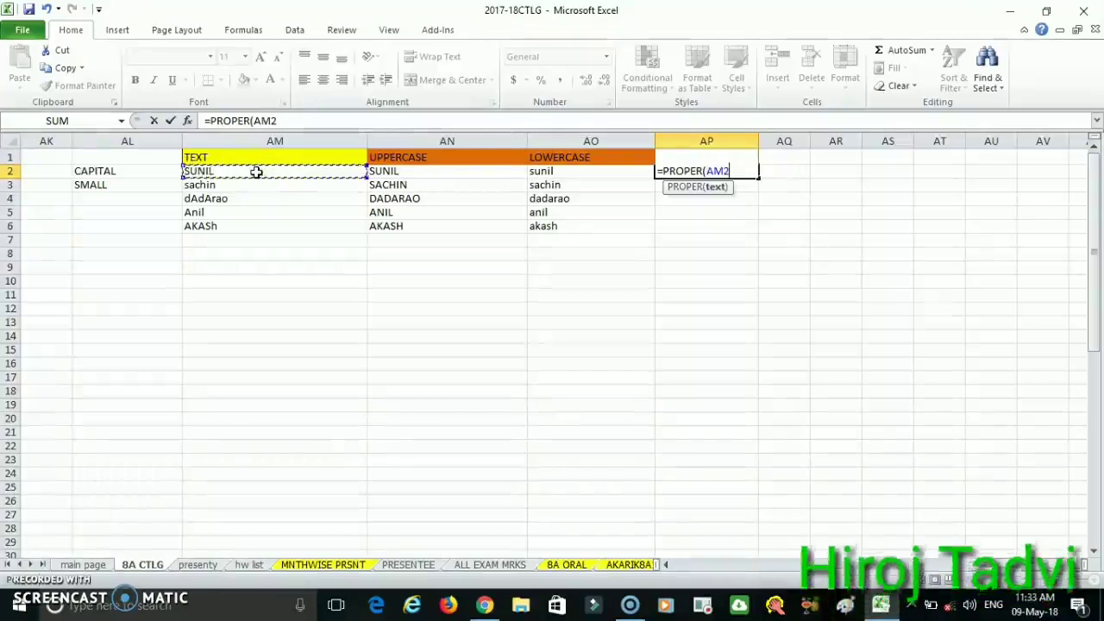
{"action": "type", "text": ")"}
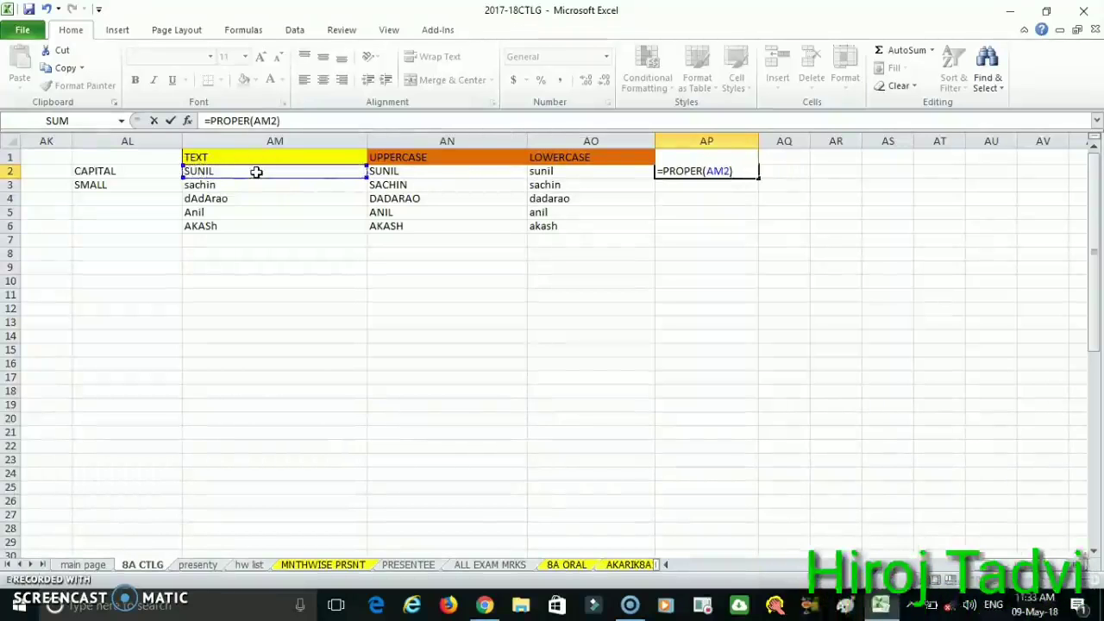
{"action": "key", "text": "Return"}
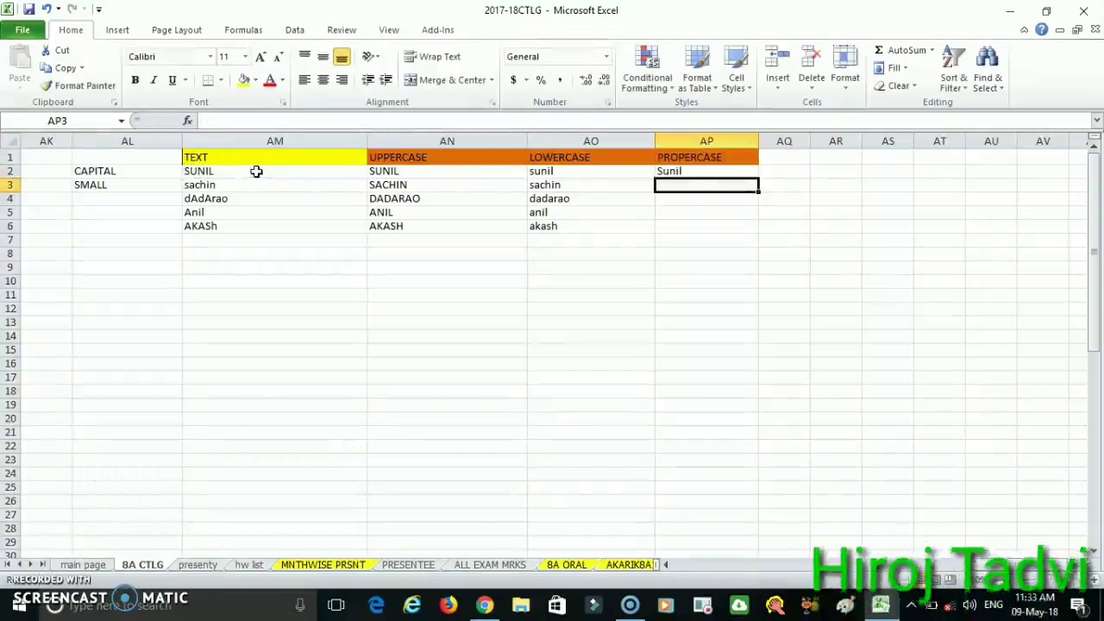
Step: Fill the PROPER formula from AP2 down through AP6 beneath the PROPERCASE heading
{"action": "left_click", "coordinate": [698, 173]}
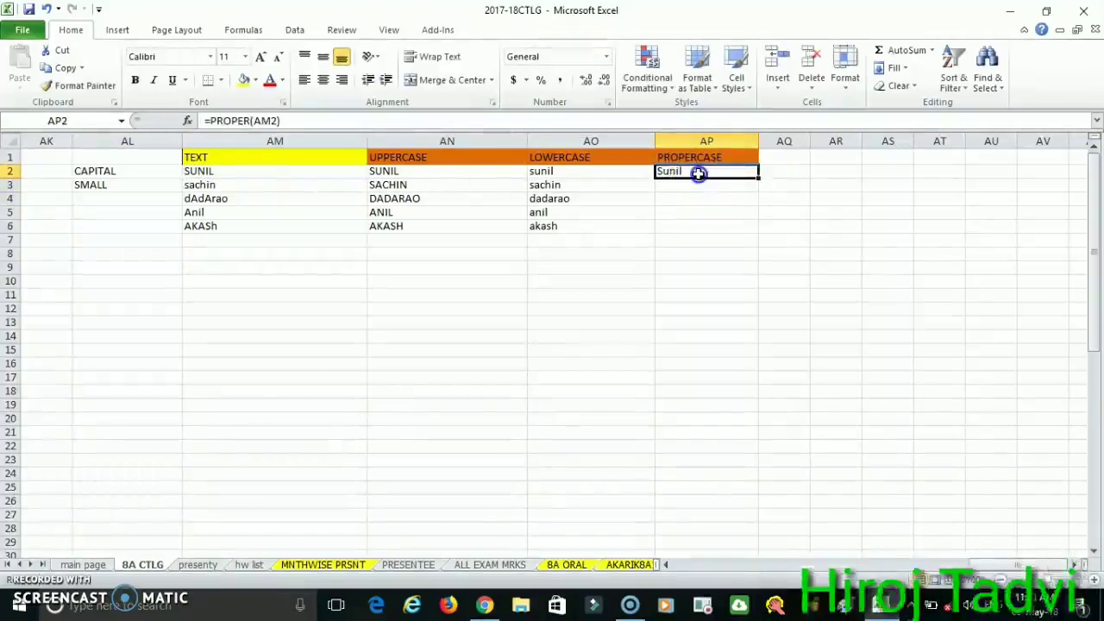
{"action": "left_click", "coordinate": [204, 172]}
{"action": "left_click", "coordinate": [695, 171]}
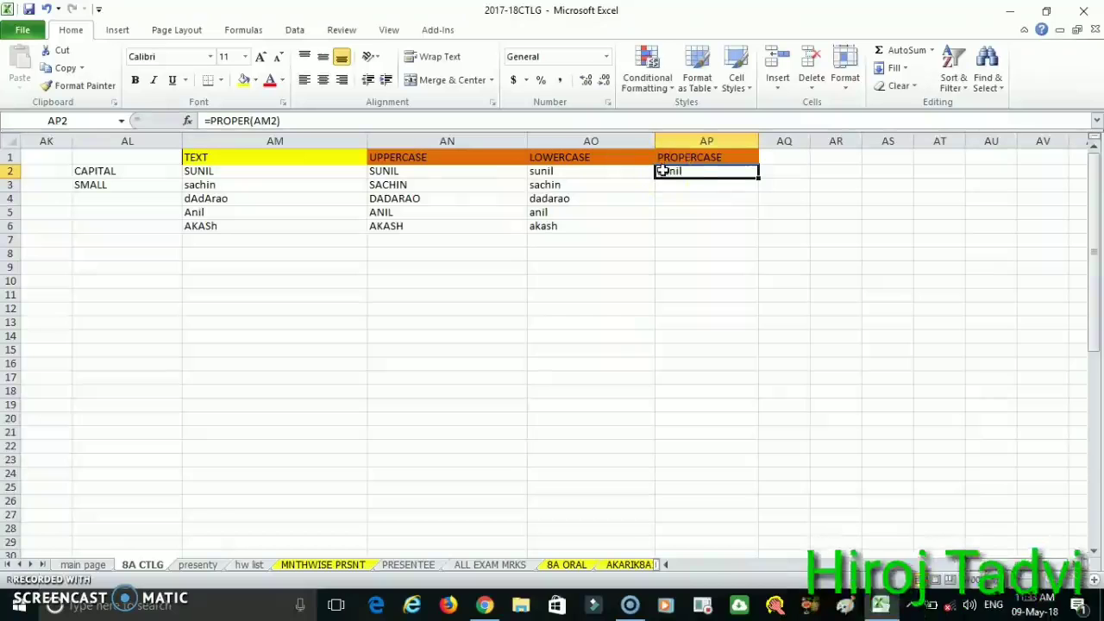
{"action": "double_click", "coordinate": [764, 178]}
{"action": "left_click", "coordinate": [693, 282]}
{"action": "left_click_drag", "start_coordinate": [697, 178], "coordinate": [697, 227]}
Step: Review the UPPERCASE, LOWERCASE and PROPERCASE columns against the original TEXT column, heading by heading
{"action": "left_click", "coordinate": [421, 156]}
{"action": "left_click", "coordinate": [576, 156]}
{"action": "left_click", "coordinate": [695, 157]}
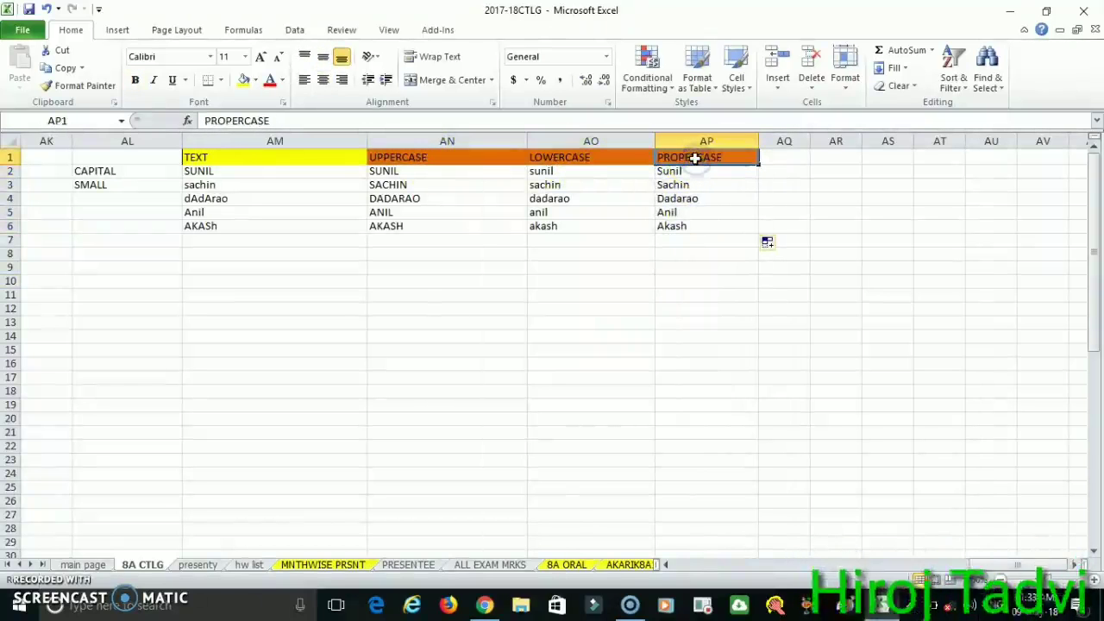
{"action": "left_click", "coordinate": [190, 158]}
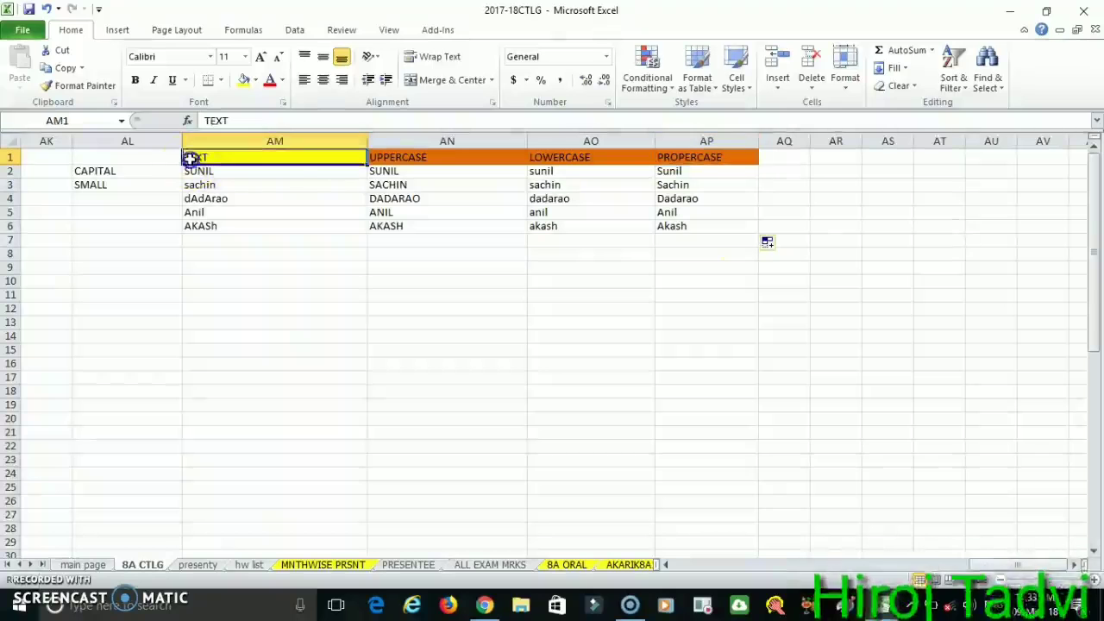
{"action": "left_click", "coordinate": [420, 157]}
{"action": "left_click", "coordinate": [578, 157]}
{"action": "left_click", "coordinate": [690, 158]}
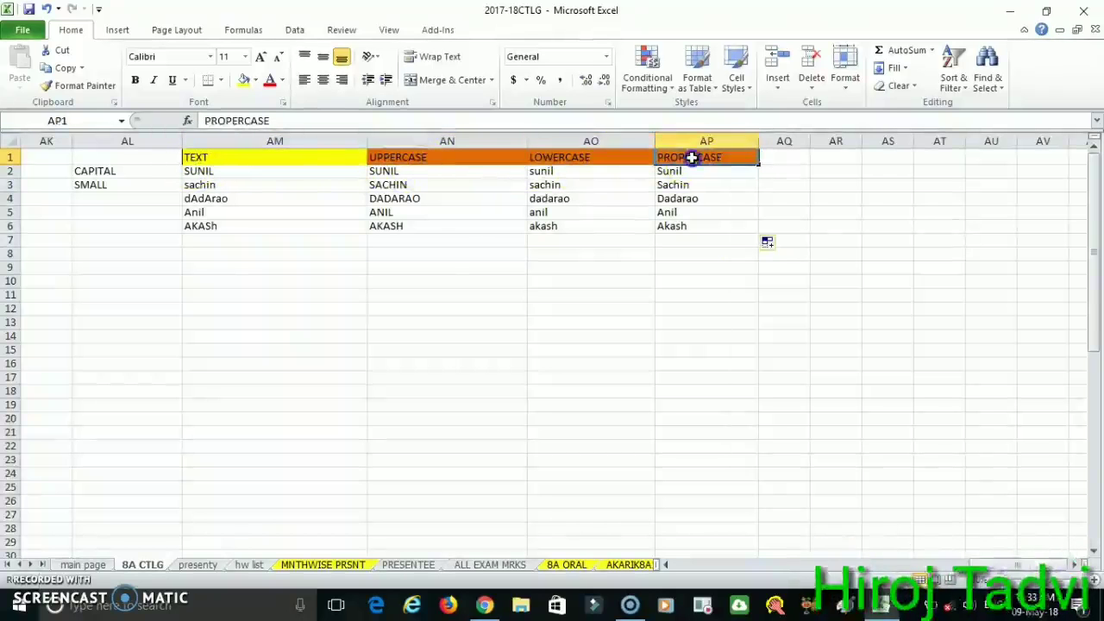